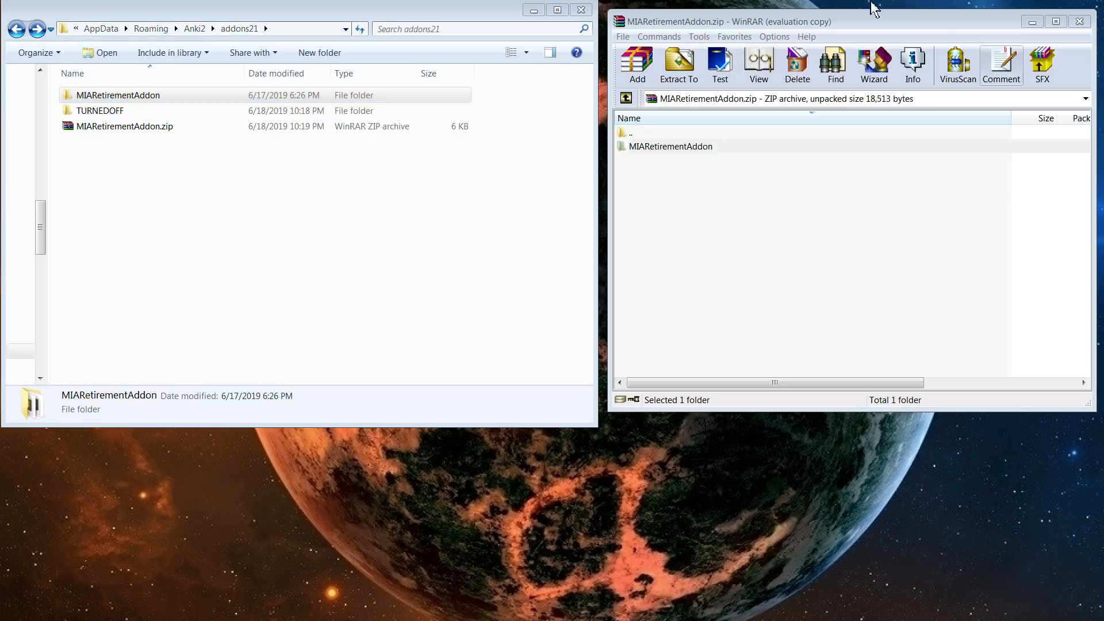
Step: Switch to Anki and open the review options of the Shinmeikai Definitions deck
{"action": "double_click", "coordinate": [491, 238]}
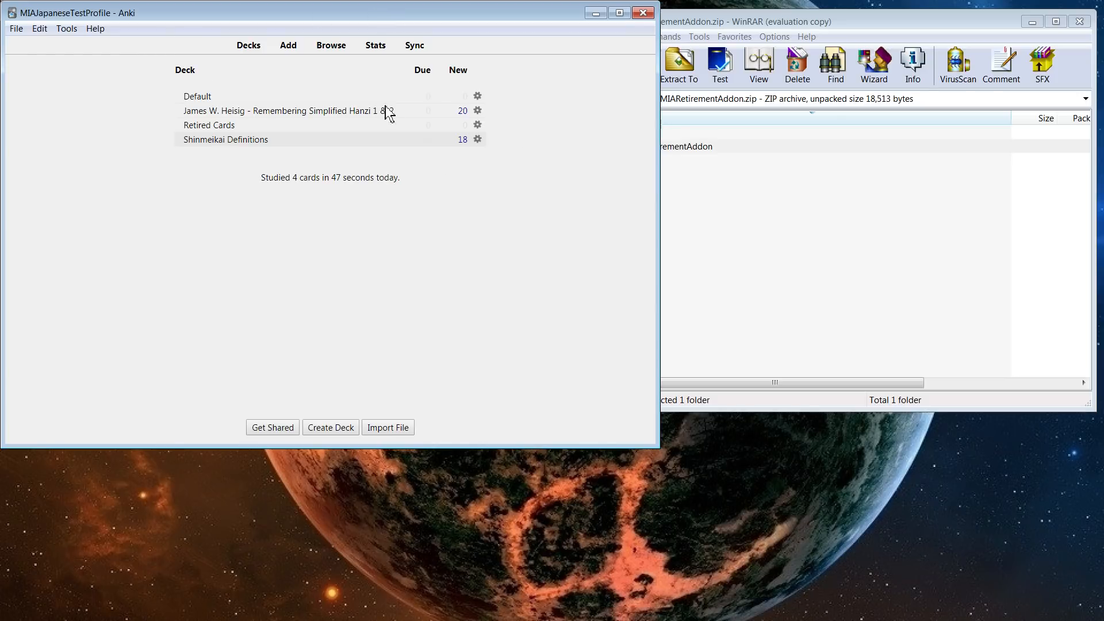
{"action": "left_click", "coordinate": [478, 140]}
{"action": "left_click", "coordinate": [516, 160]}
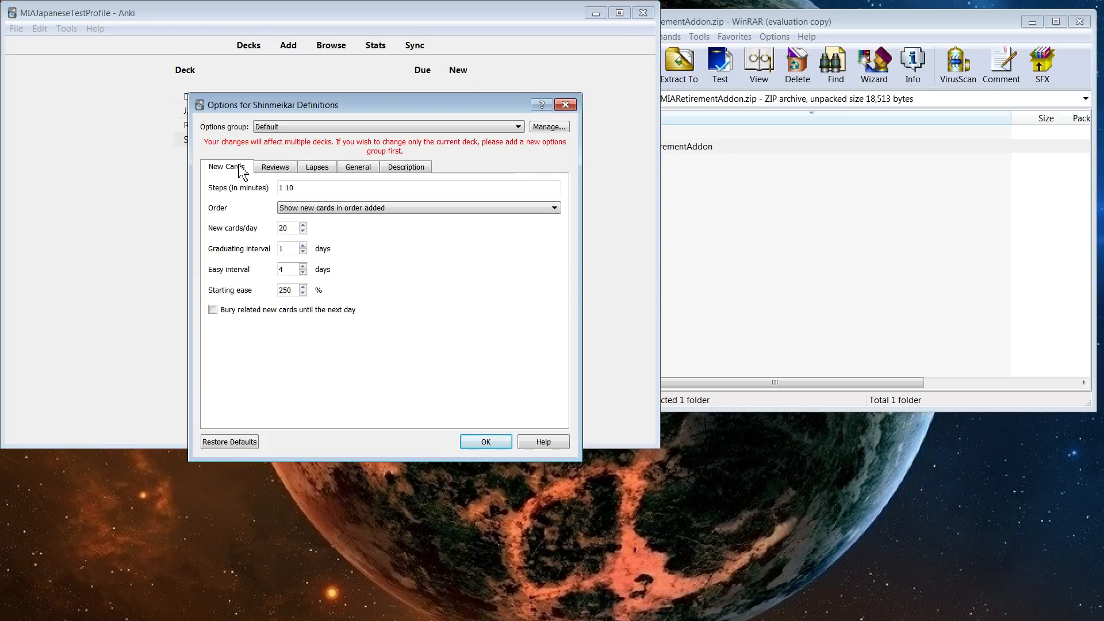
{"action": "left_click", "coordinate": [272, 168]}
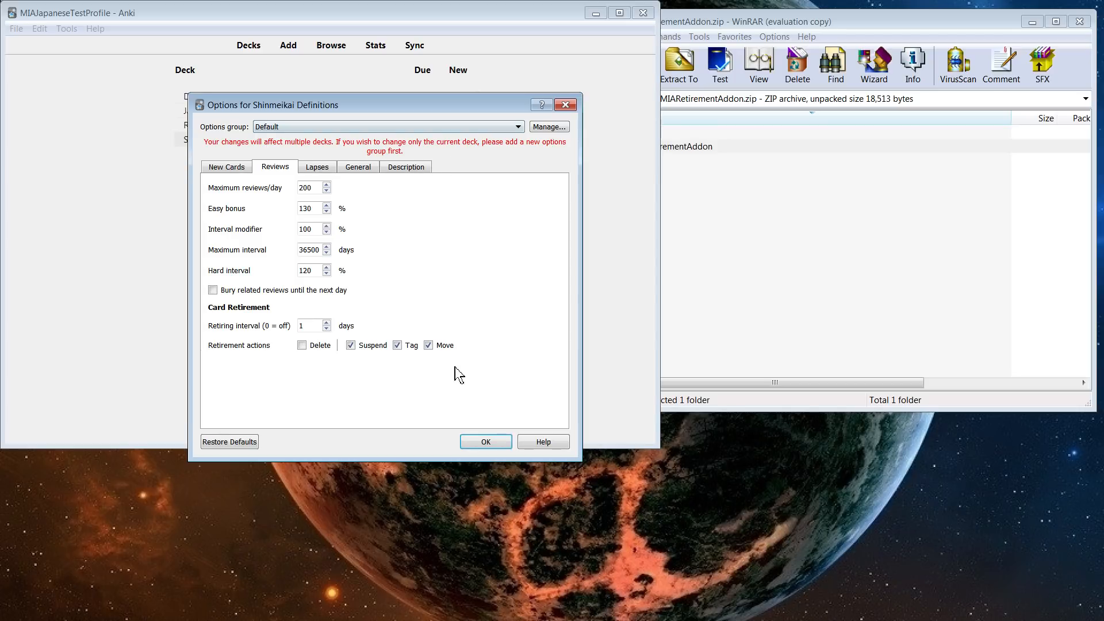
Step: Disable the Move retirement action, enable Delete, and save the Shinmeikai Definitions deck's options
{"action": "left_click", "coordinate": [429, 345]}
{"action": "left_click", "coordinate": [429, 346]}
{"action": "left_click", "coordinate": [429, 345]}
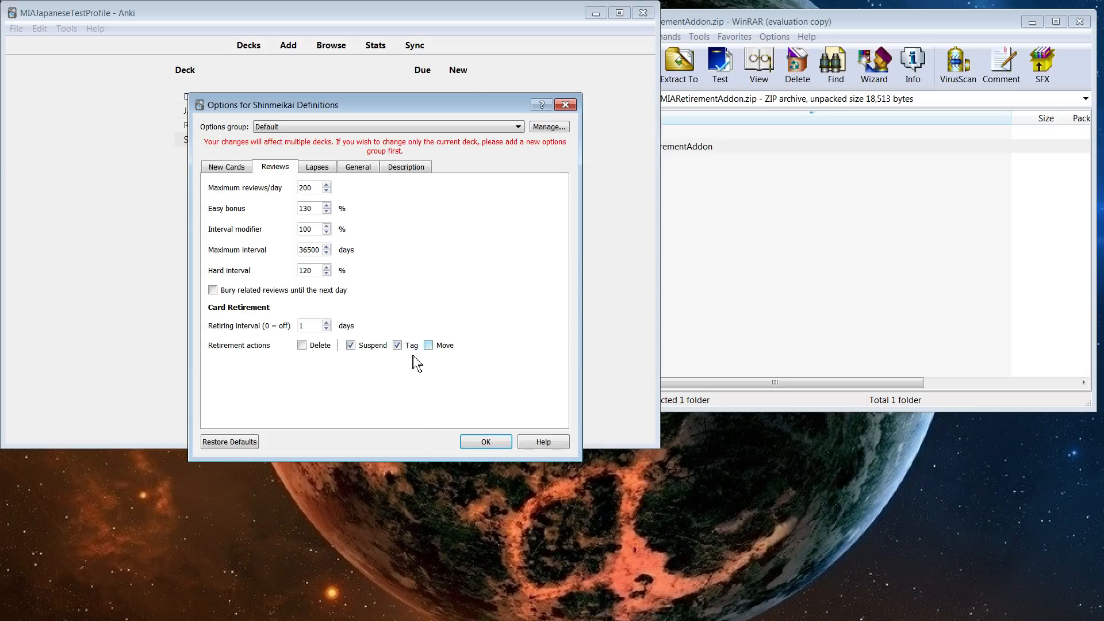
{"action": "left_click", "coordinate": [303, 347]}
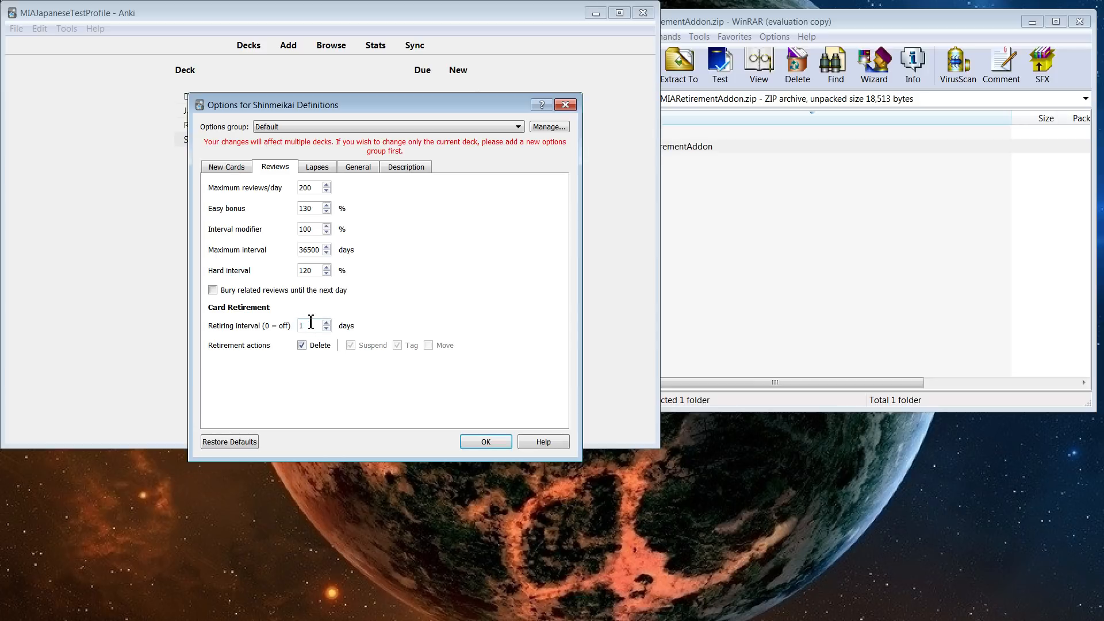
{"action": "left_click_drag", "start_coordinate": [310, 330], "coordinate": [288, 326]}
{"action": "left_click", "coordinate": [289, 126]}
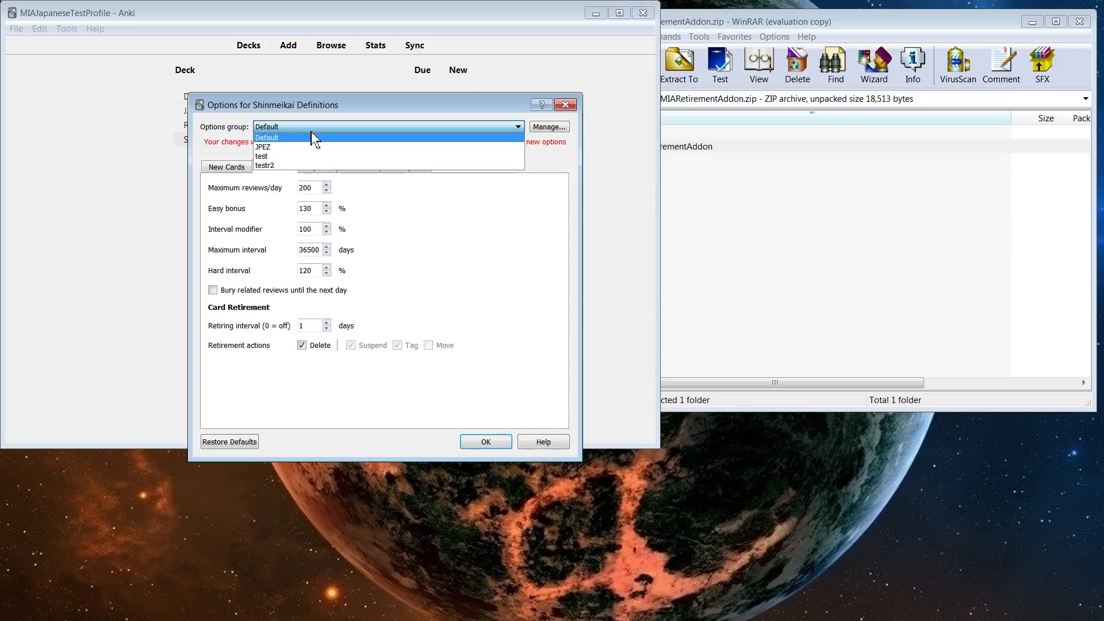
{"action": "left_click", "coordinate": [373, 311]}
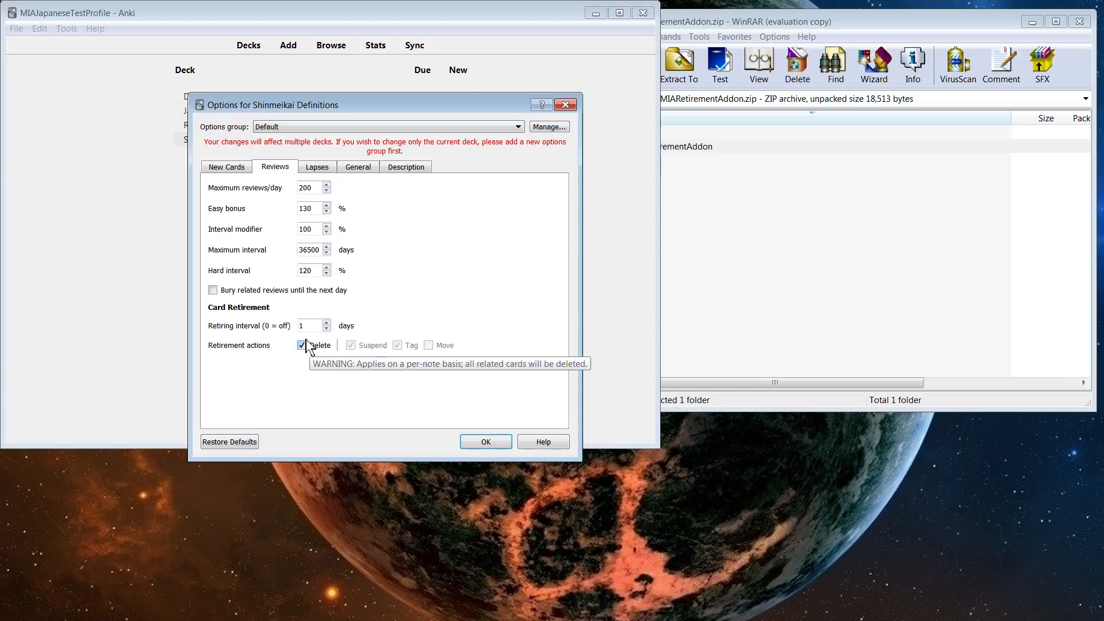
{"action": "left_click", "coordinate": [485, 441]}
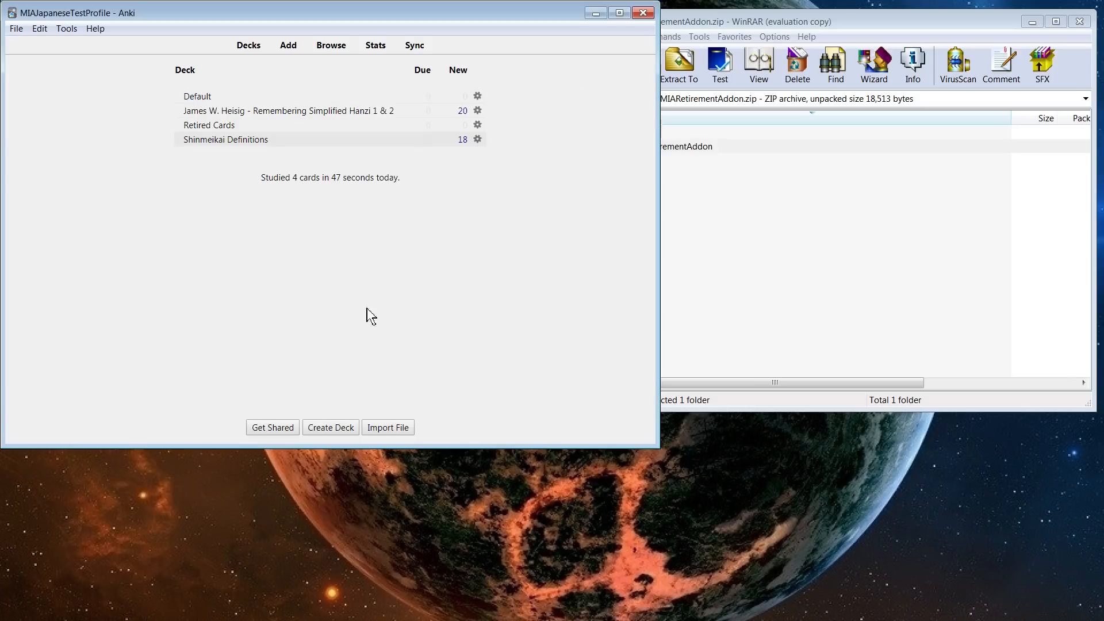
Step: Start studying the Shinmeikai Definitions deck and reveal the first card's answer
{"action": "left_click", "coordinate": [254, 140]}
{"action": "left_click", "coordinate": [406, 124]}
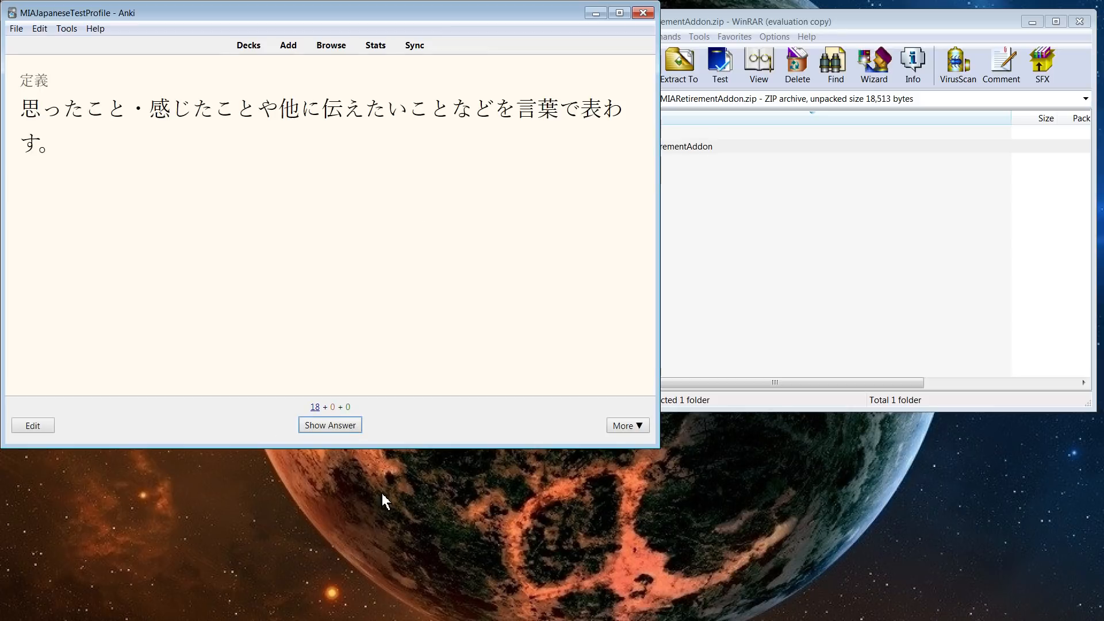
{"action": "left_click", "coordinate": [332, 426]}
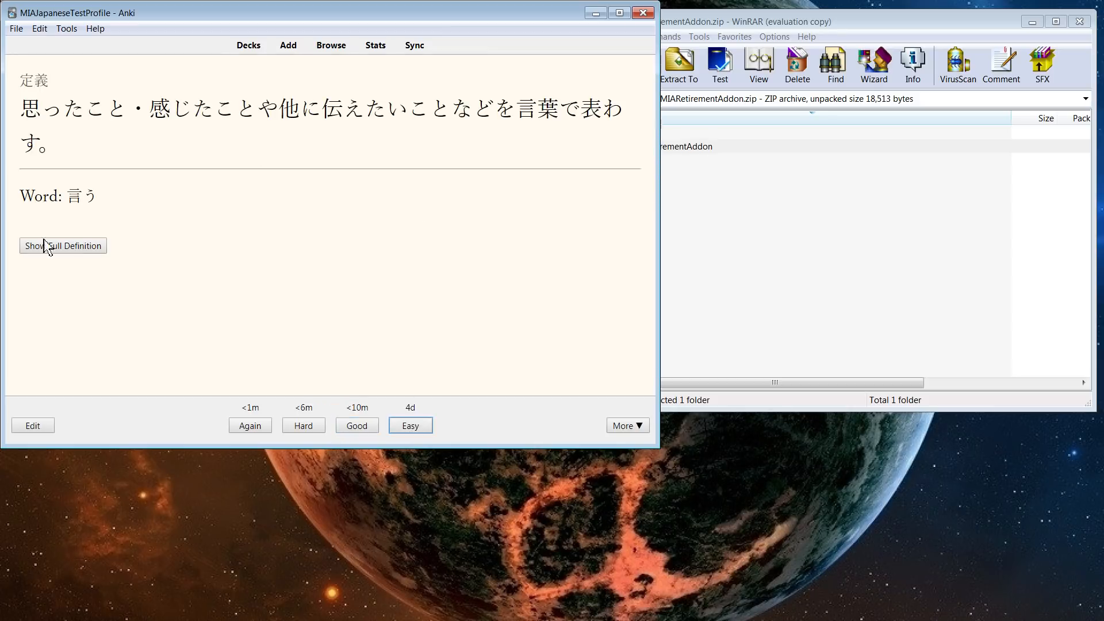
Step: Copy 思ったこと・感じたことや他に伝えた from the card's definition and search the card browser for it
{"action": "left_click_drag", "start_coordinate": [29, 110], "coordinate": [386, 109]}
{"action": "key", "text": "ctrl+c"}
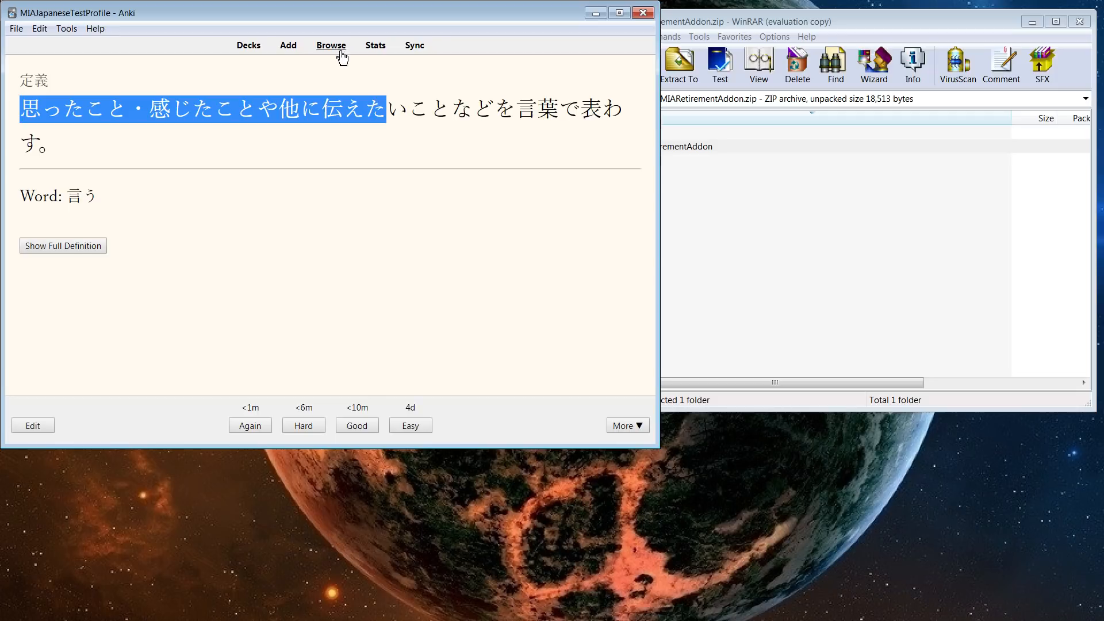
{"action": "left_click", "coordinate": [332, 45]}
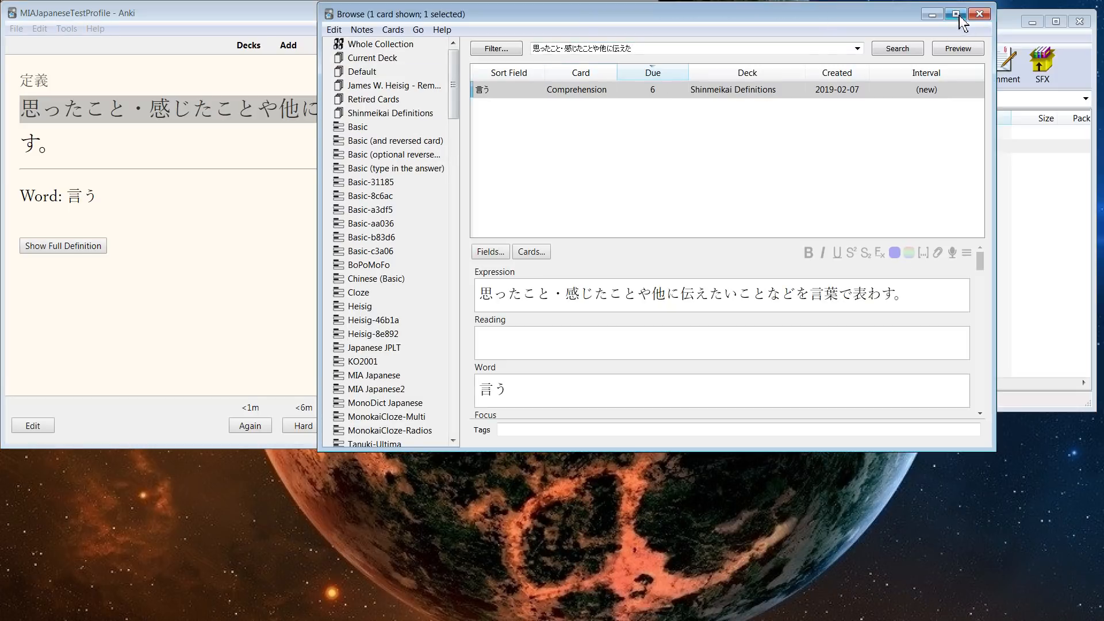
{"action": "left_click", "coordinate": [979, 14]}
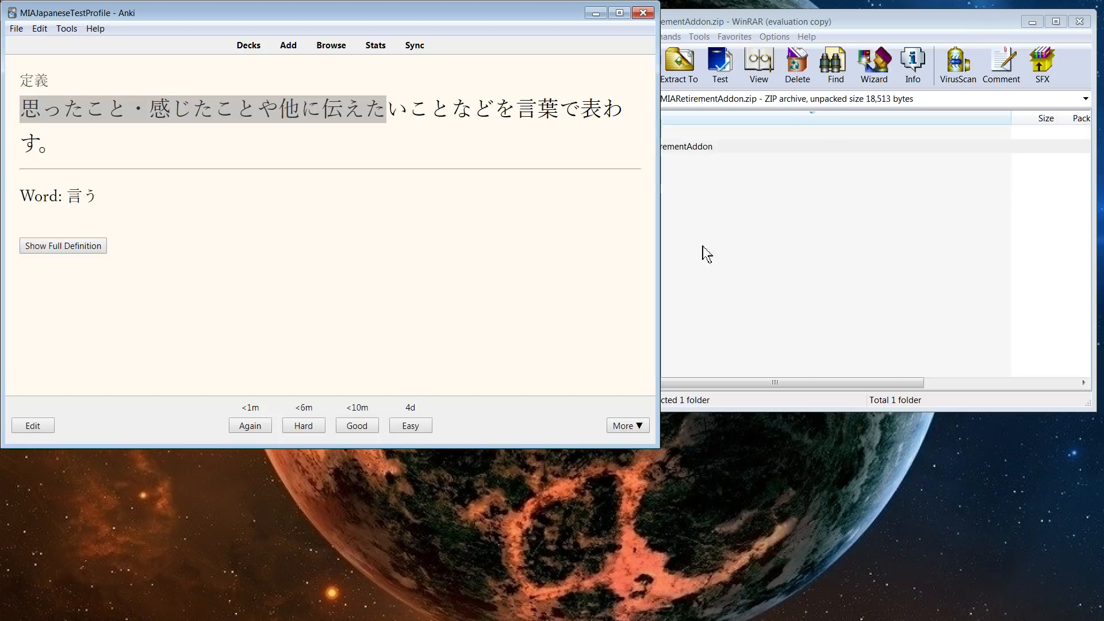
Step: Rate the 言う card Easy to retire it, and search the card browser for the copied definition text
{"action": "left_click", "coordinate": [404, 426]}
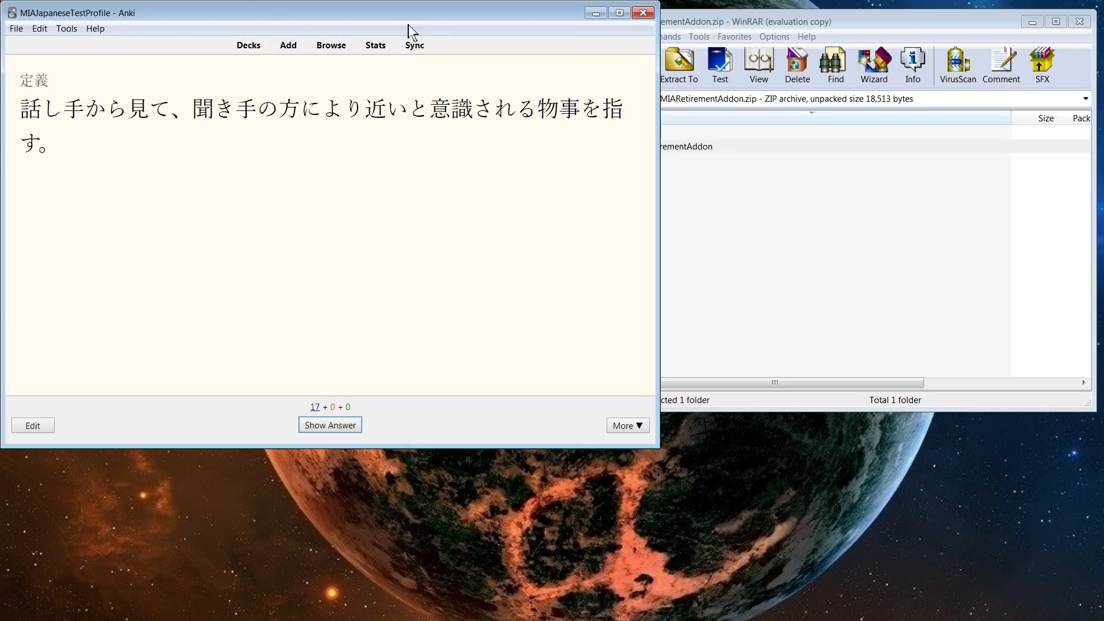
{"action": "left_click", "coordinate": [339, 48]}
{"action": "key", "text": "ctrl+v"}
{"action": "key", "text": "Return"}
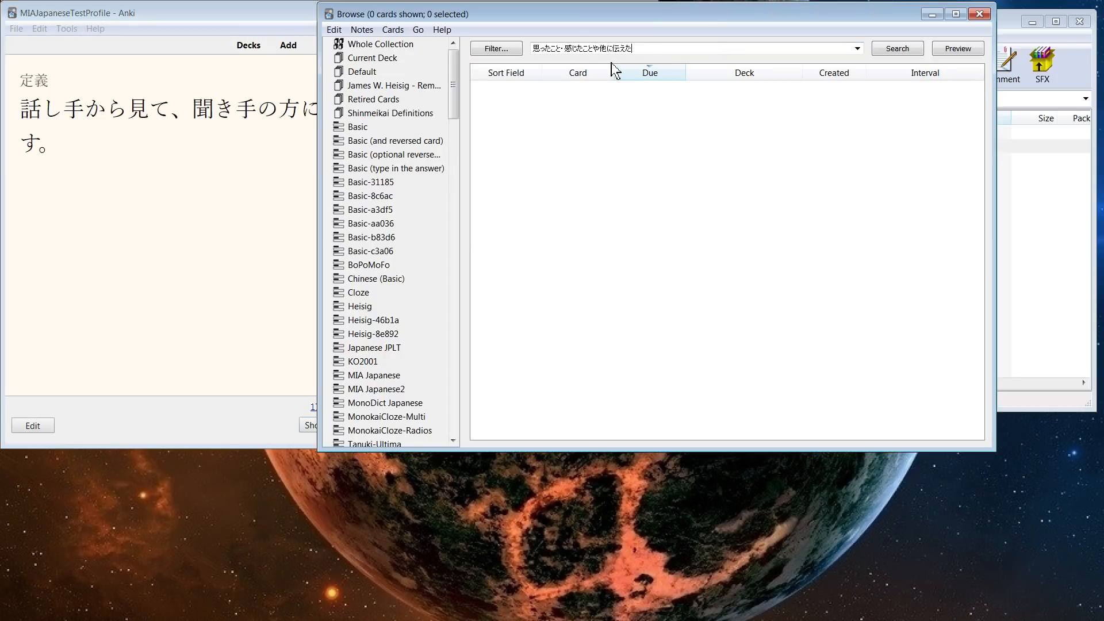
{"action": "left_click", "coordinate": [980, 16]}
Step: Undo the card retirement and check the restored 言う card in the card browser
{"action": "left_click", "coordinate": [40, 29]}
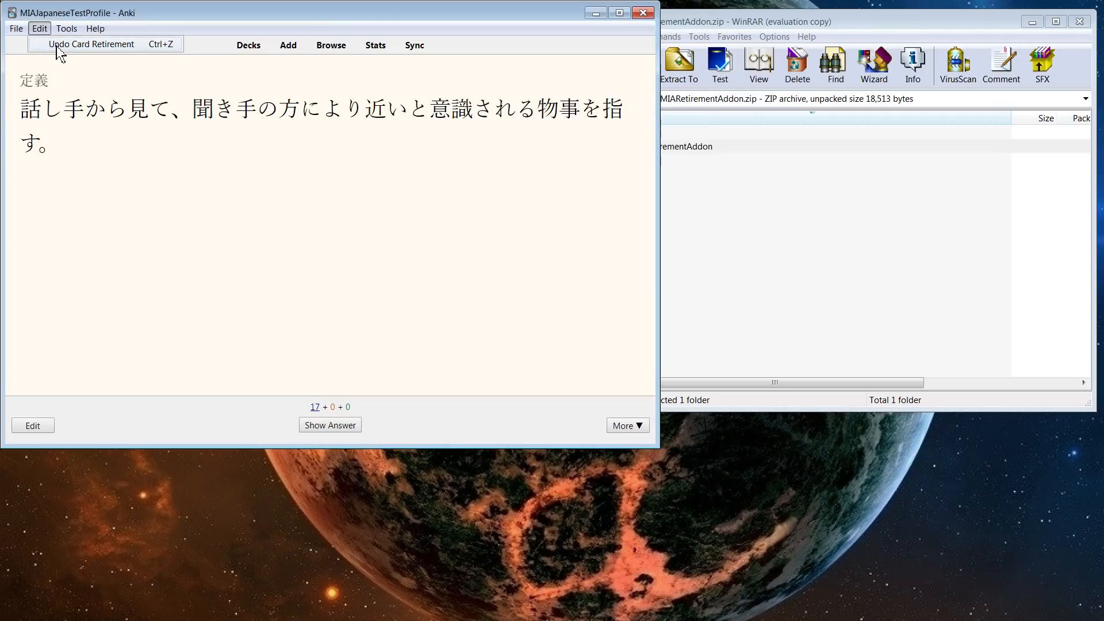
{"action": "left_click", "coordinate": [96, 52]}
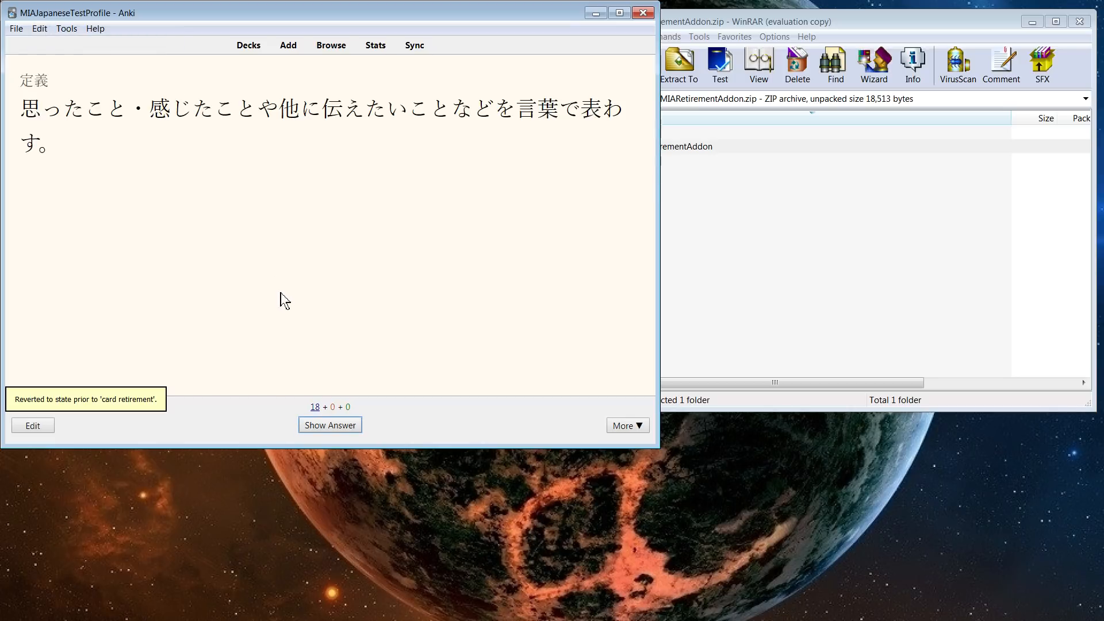
{"action": "left_click", "coordinate": [332, 46]}
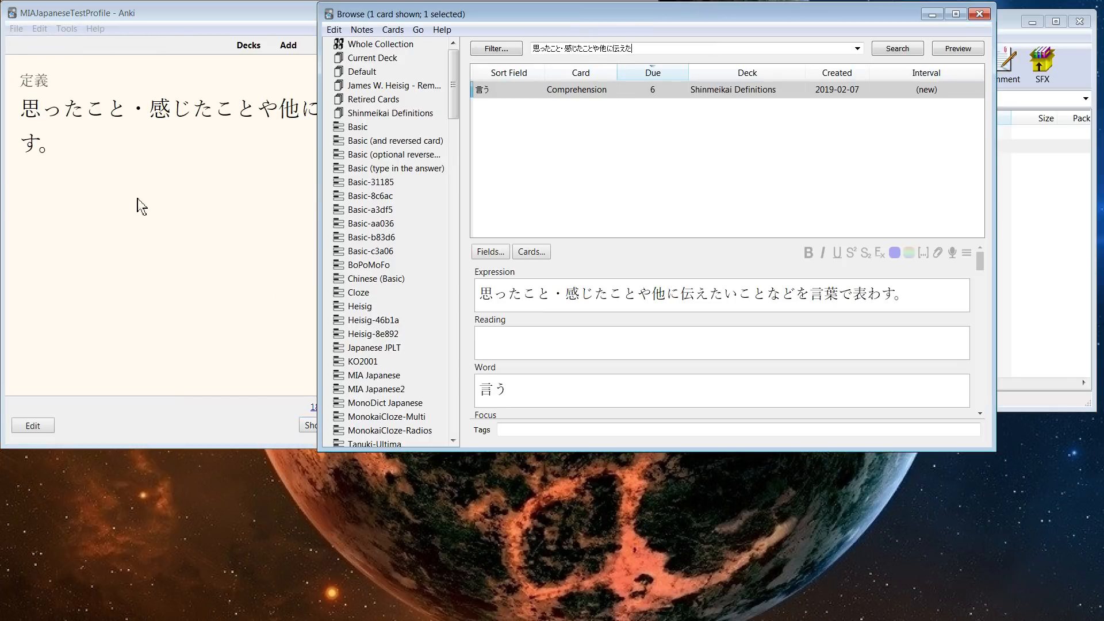
{"action": "left_click", "coordinate": [979, 14]}
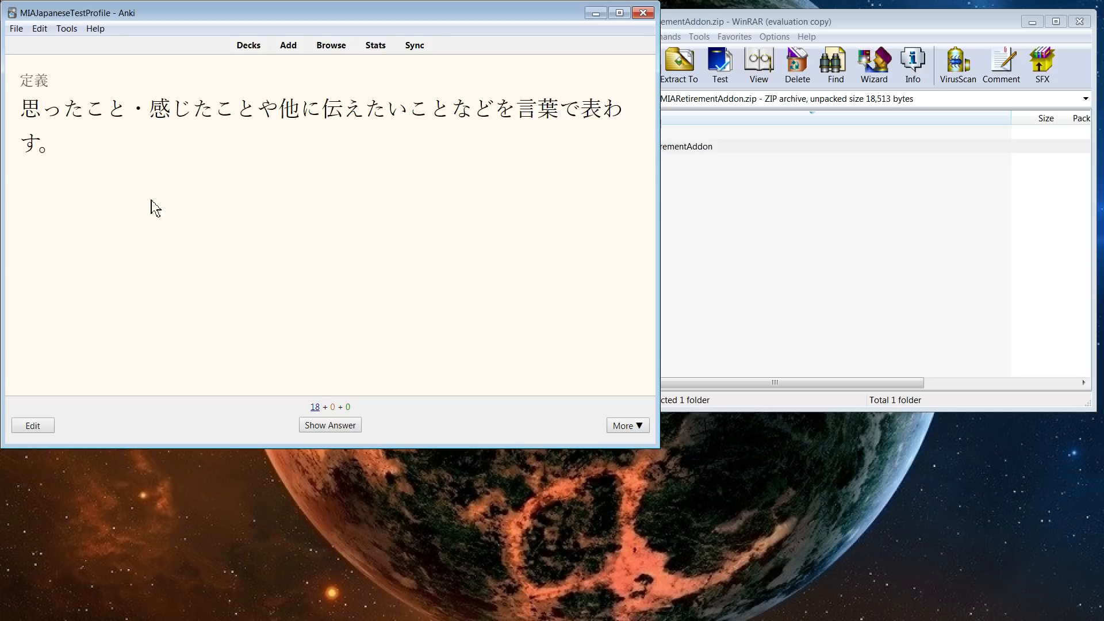
{"action": "left_click_drag", "start_coordinate": [52, 151], "coordinate": [16, 122]}
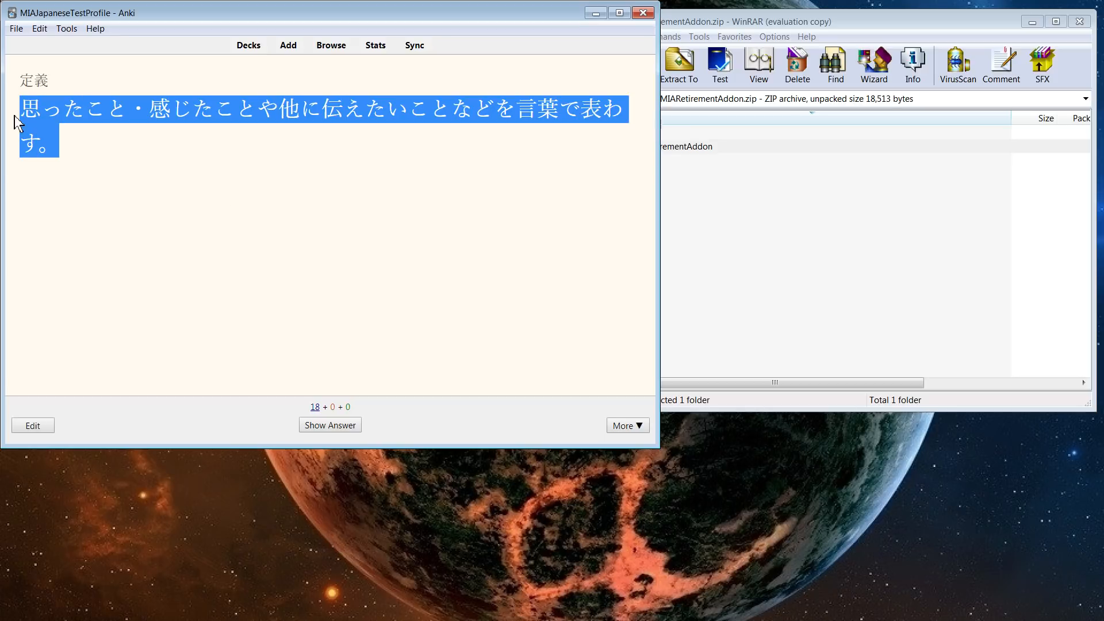
{"action": "left_click", "coordinate": [69, 178]}
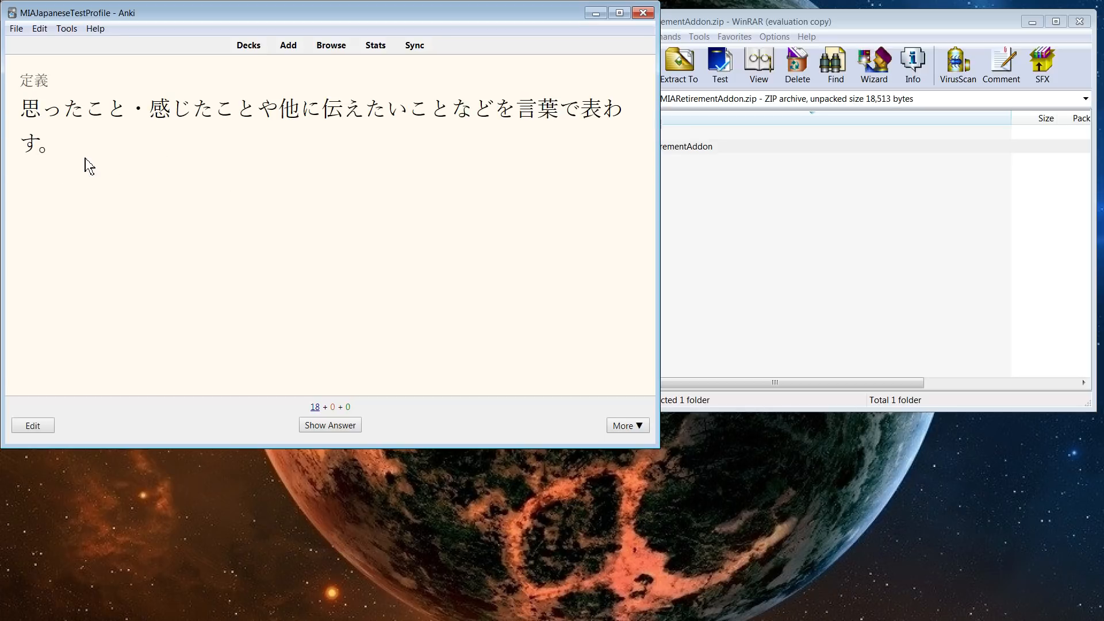
{"action": "left_click", "coordinate": [44, 31]}
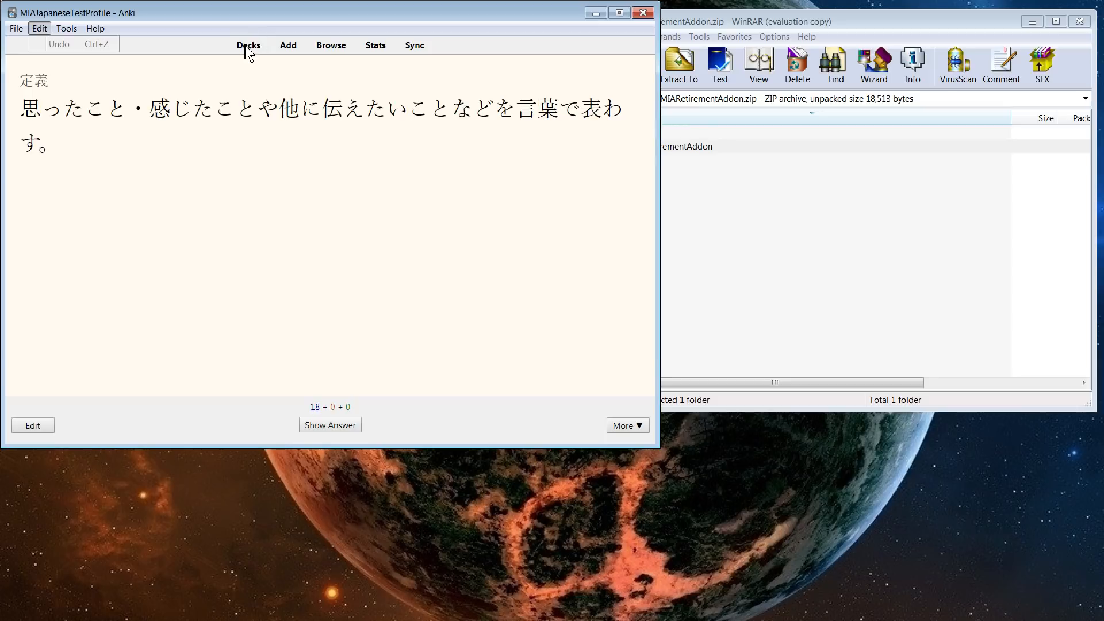
{"action": "left_click", "coordinate": [346, 211]}
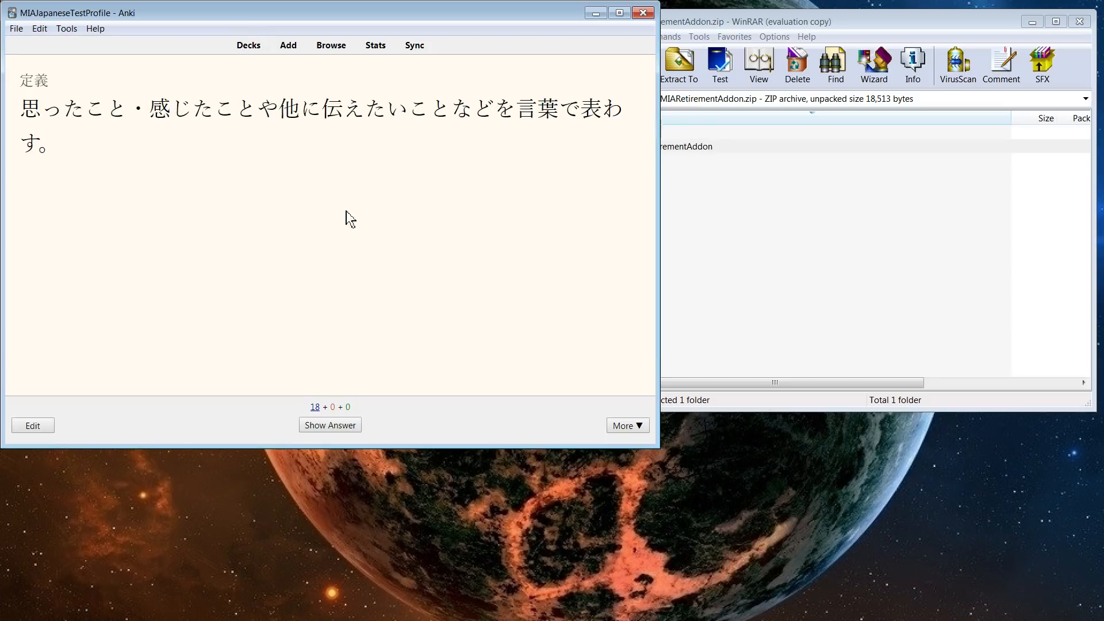
Step: Disable the Delete retirement action in the Shinmeikai Definitions deck's review options and save them
{"action": "left_click", "coordinate": [248, 46]}
{"action": "left_click", "coordinate": [478, 140]}
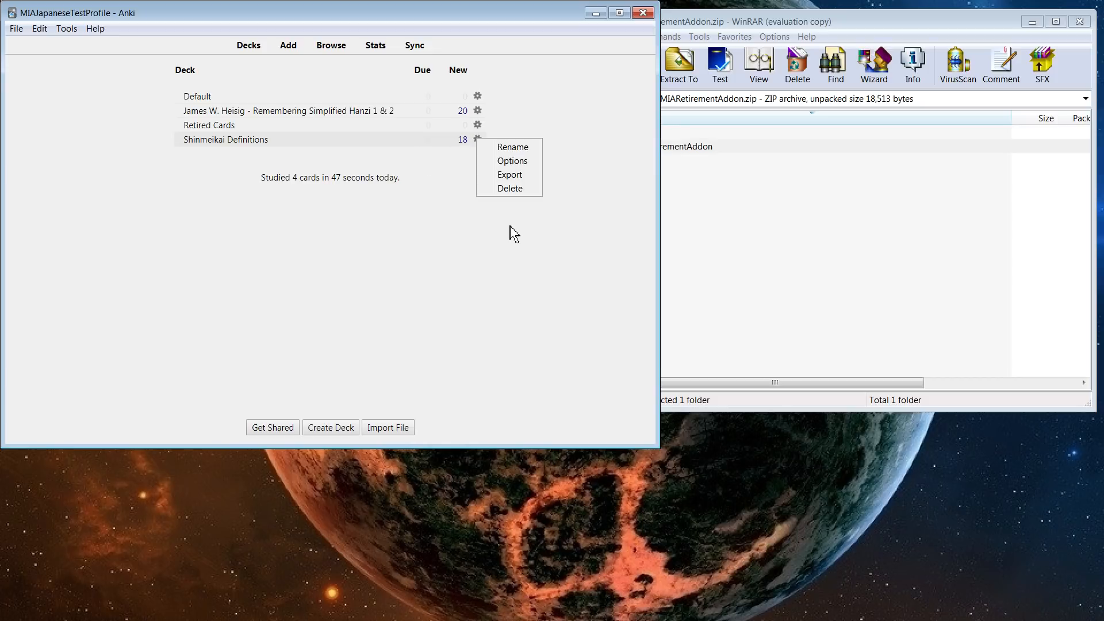
{"action": "left_click", "coordinate": [508, 163]}
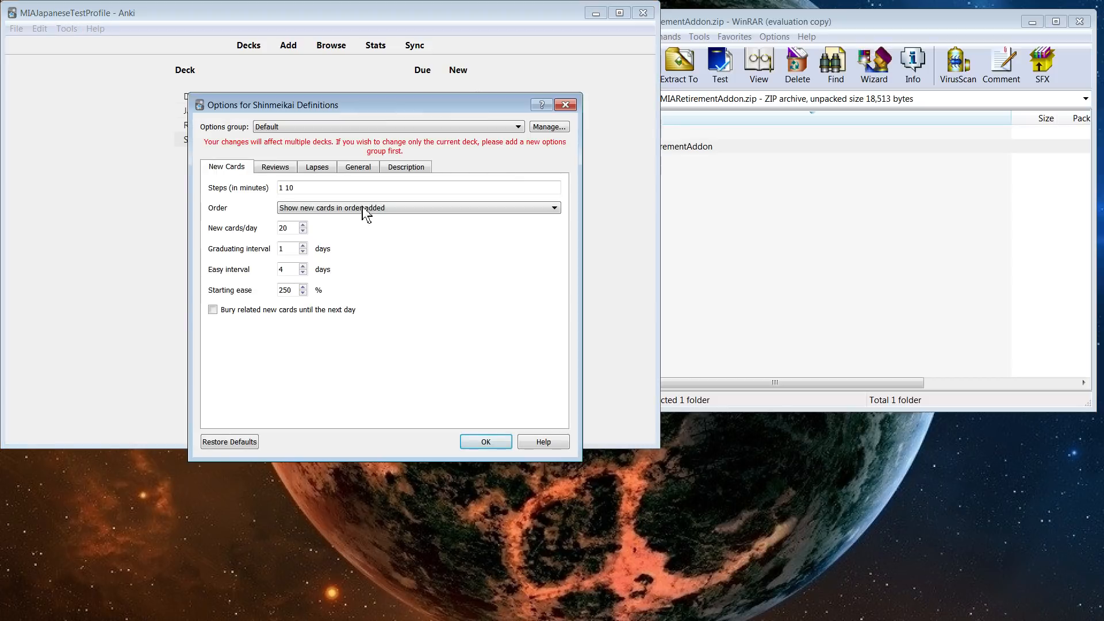
{"action": "left_click", "coordinate": [284, 168]}
{"action": "left_click", "coordinate": [302, 345]}
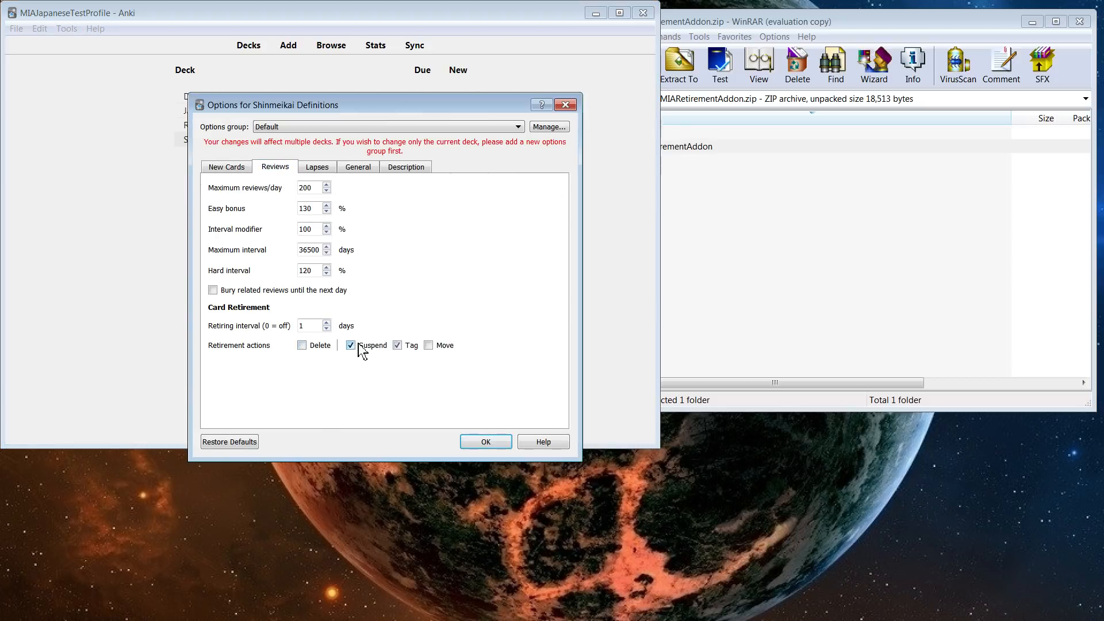
{"action": "left_click", "coordinate": [485, 441]}
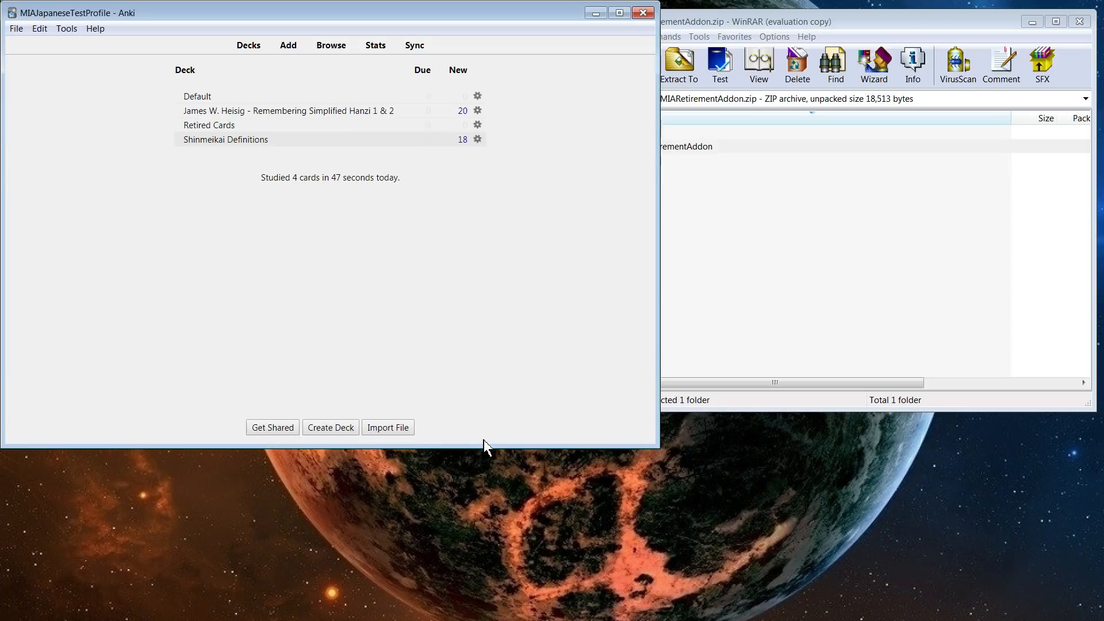
Step: Resume studying the Shinmeikai Definitions deck and reveal the answer of the 言う card
{"action": "left_click", "coordinate": [233, 142]}
{"action": "left_click", "coordinate": [399, 131]}
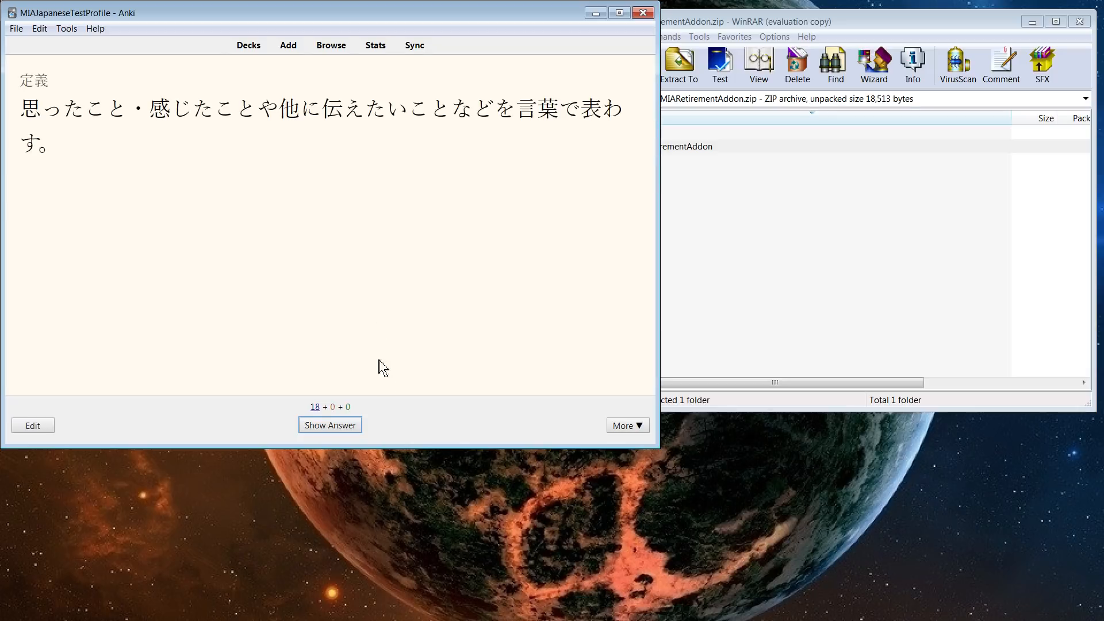
{"action": "left_click", "coordinate": [340, 425]}
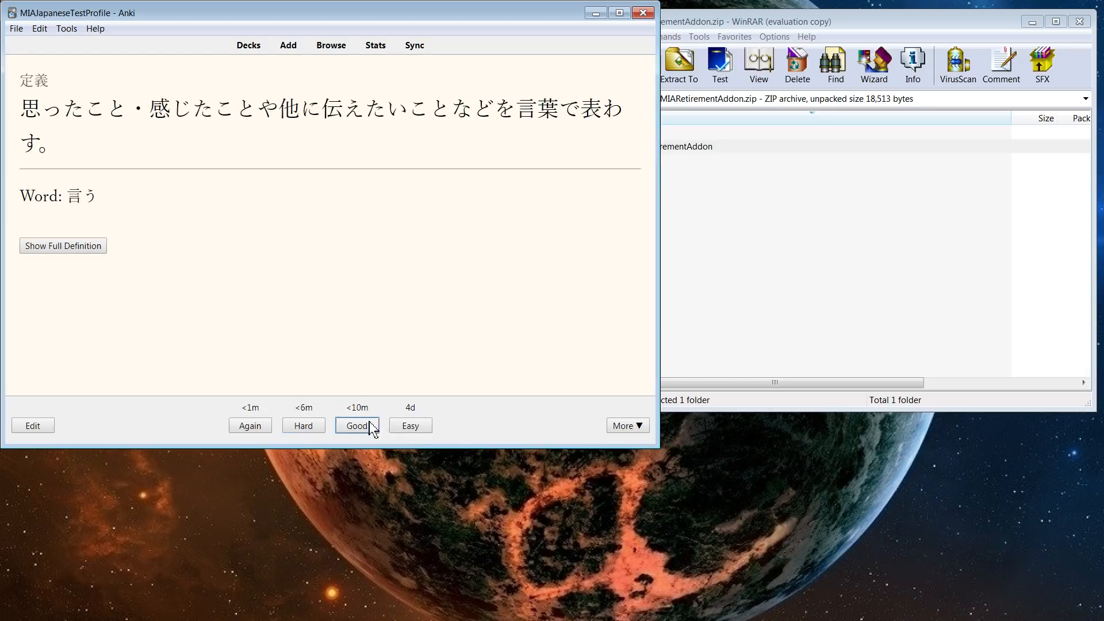
Step: Turn on Real-time Notifications in the MIA Retirement Addon settings and apply the change
{"action": "left_click", "coordinate": [67, 28]}
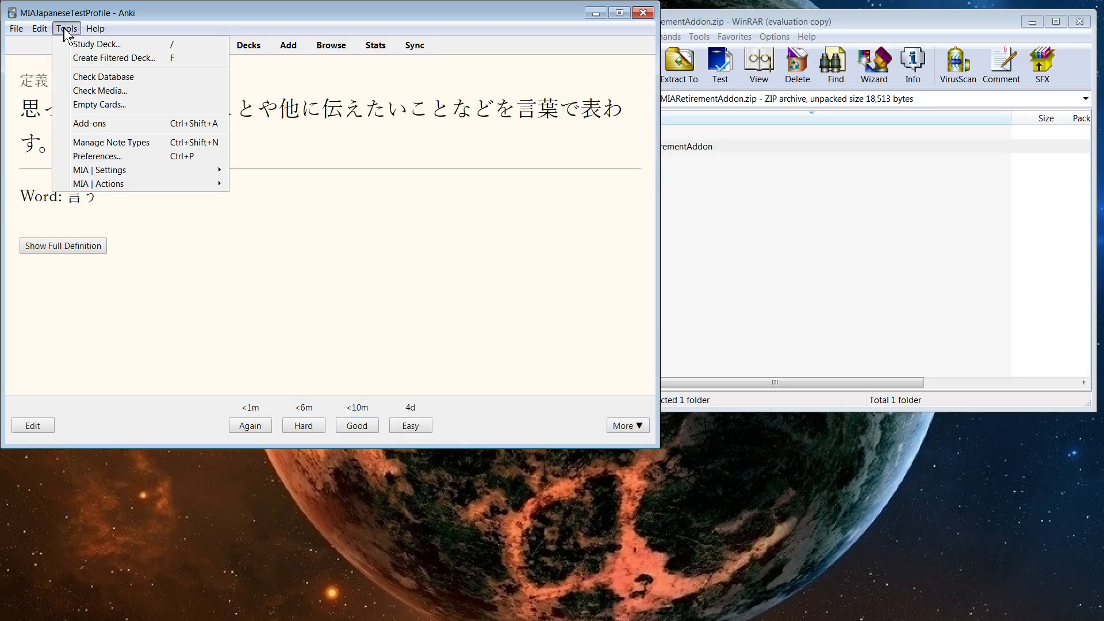
{"action": "mouse_move", "coordinate": [154, 175]}
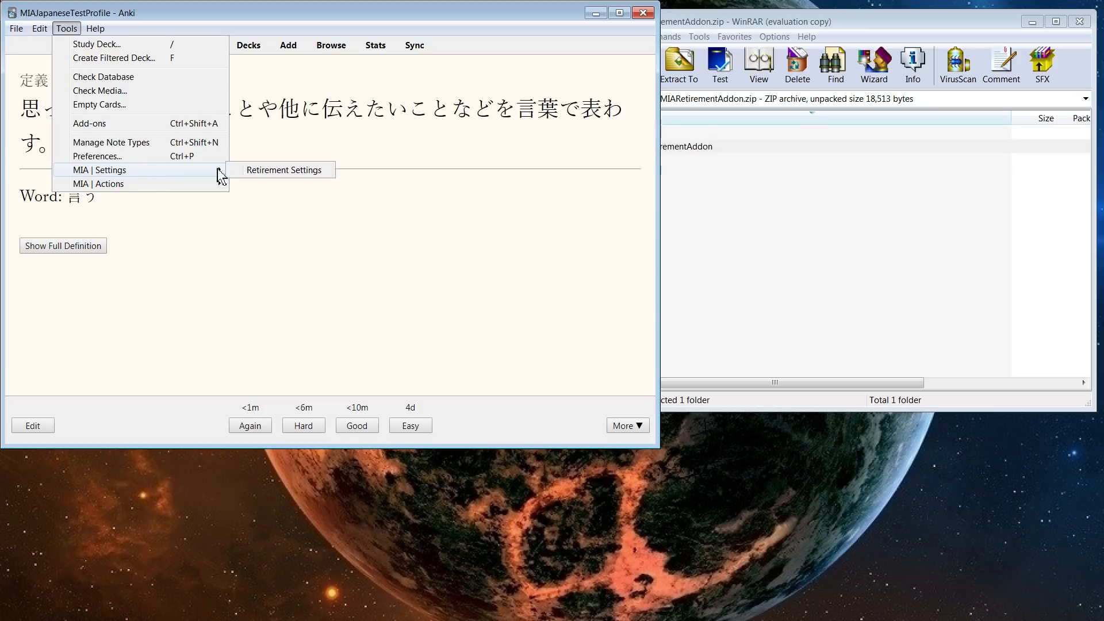
{"action": "left_click", "coordinate": [253, 169]}
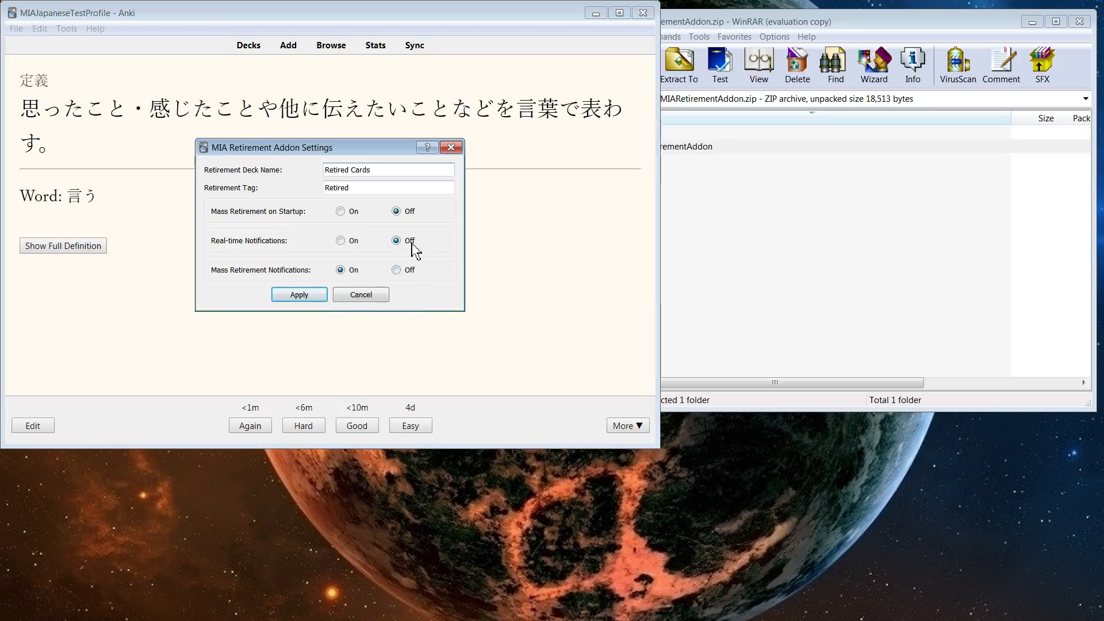
{"action": "left_click", "coordinate": [343, 246]}
{"action": "left_click", "coordinate": [298, 295]}
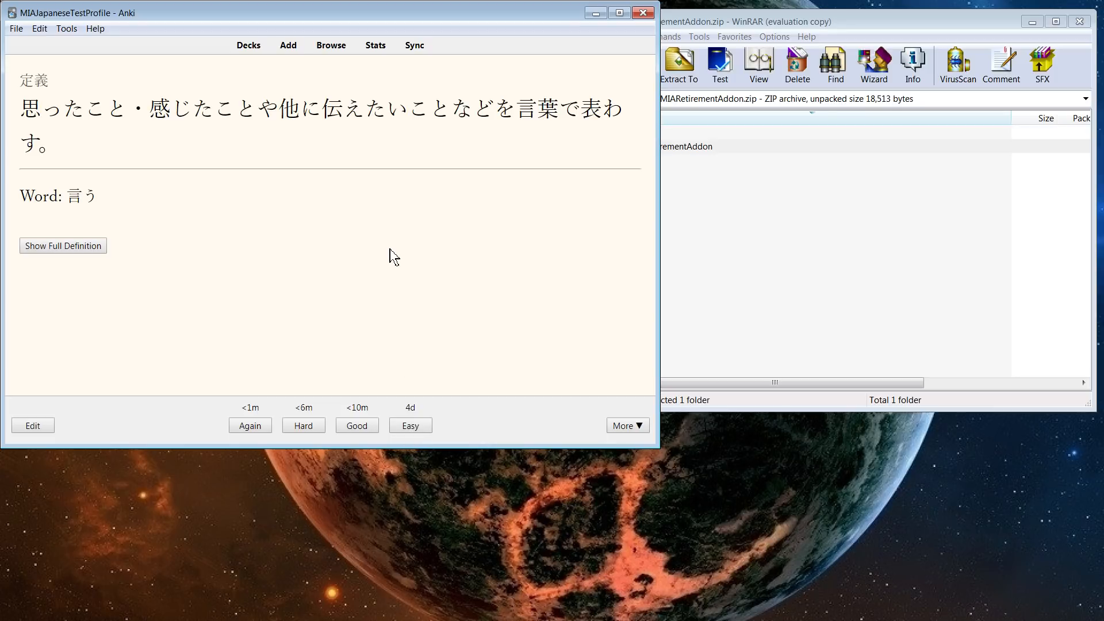
Step: Rate the 言う card Easy to retire it, and check its row and tags in the card browser
{"action": "left_click", "coordinate": [412, 427]}
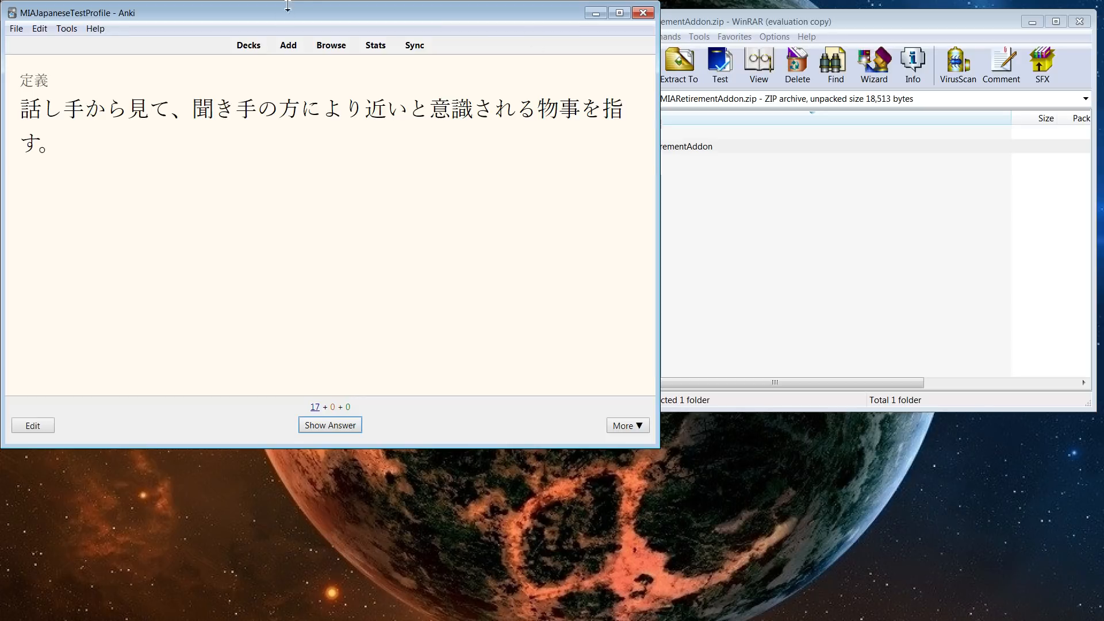
{"action": "left_click", "coordinate": [341, 46]}
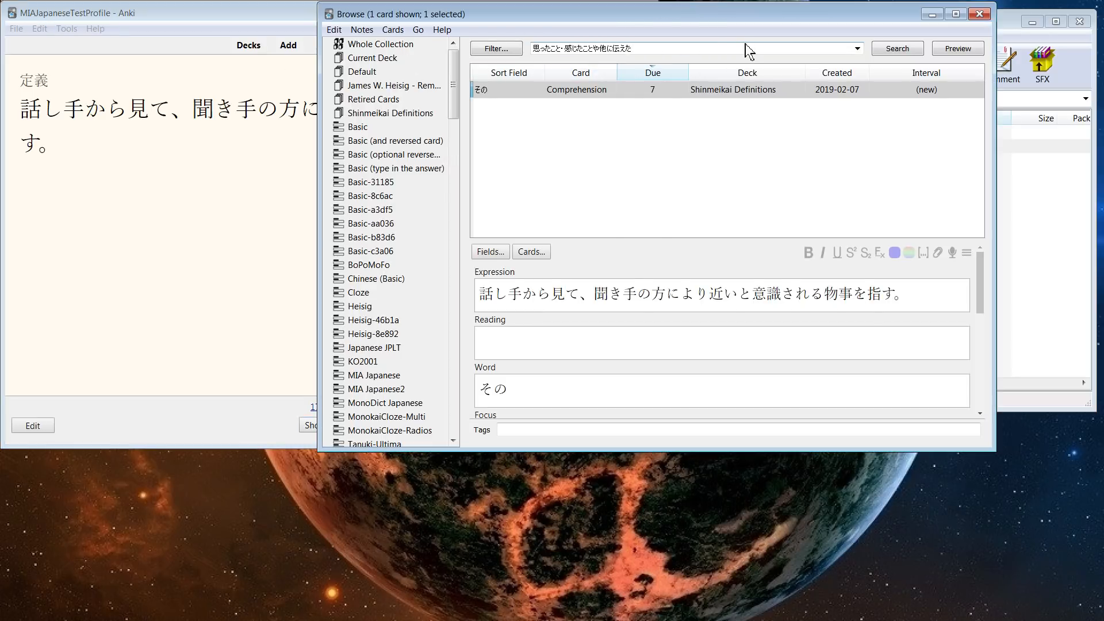
{"action": "key", "text": "Return"}
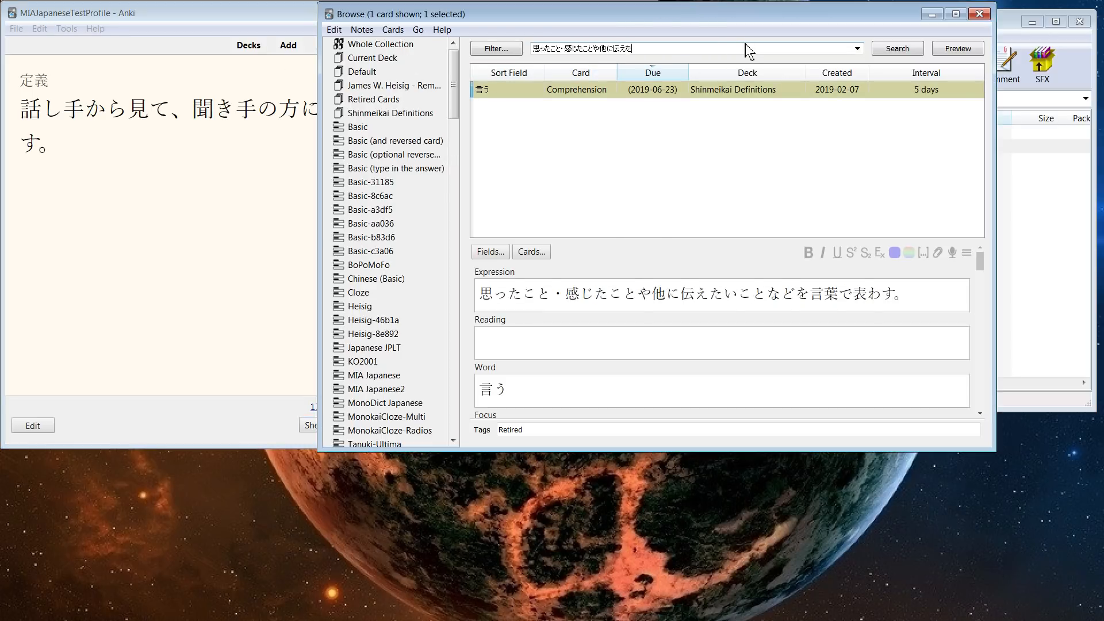
{"action": "double_click", "coordinate": [540, 433]}
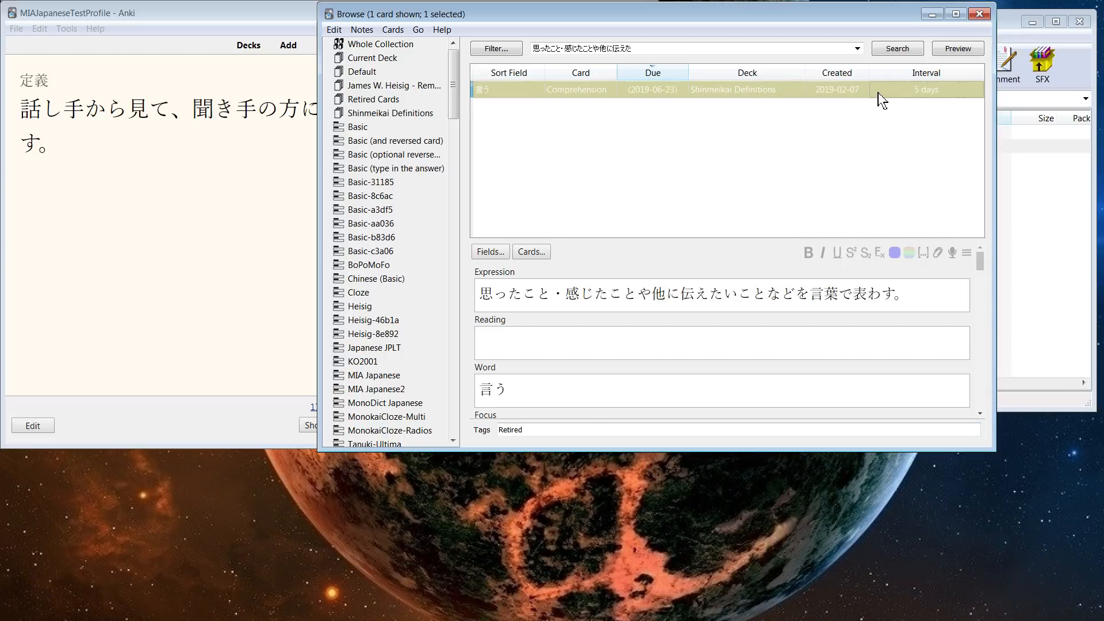
{"action": "left_click", "coordinate": [980, 14]}
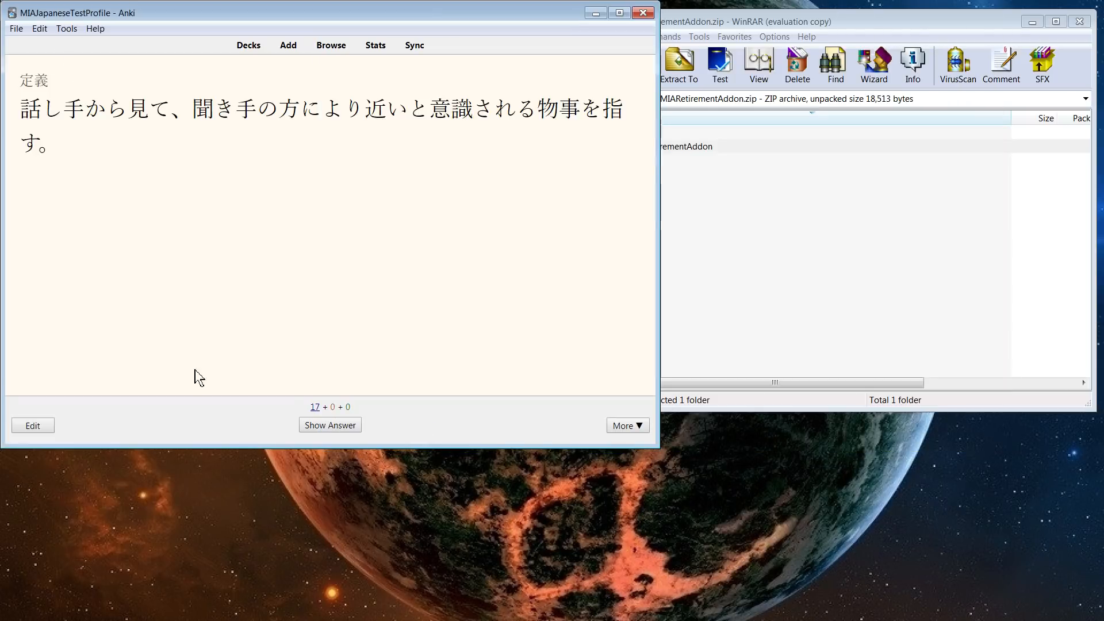
Step: Reveal and rate the その card Easy, and undo the reviews of both the その and 言う cards
{"action": "left_click", "coordinate": [332, 426]}
{"action": "left_click", "coordinate": [414, 428]}
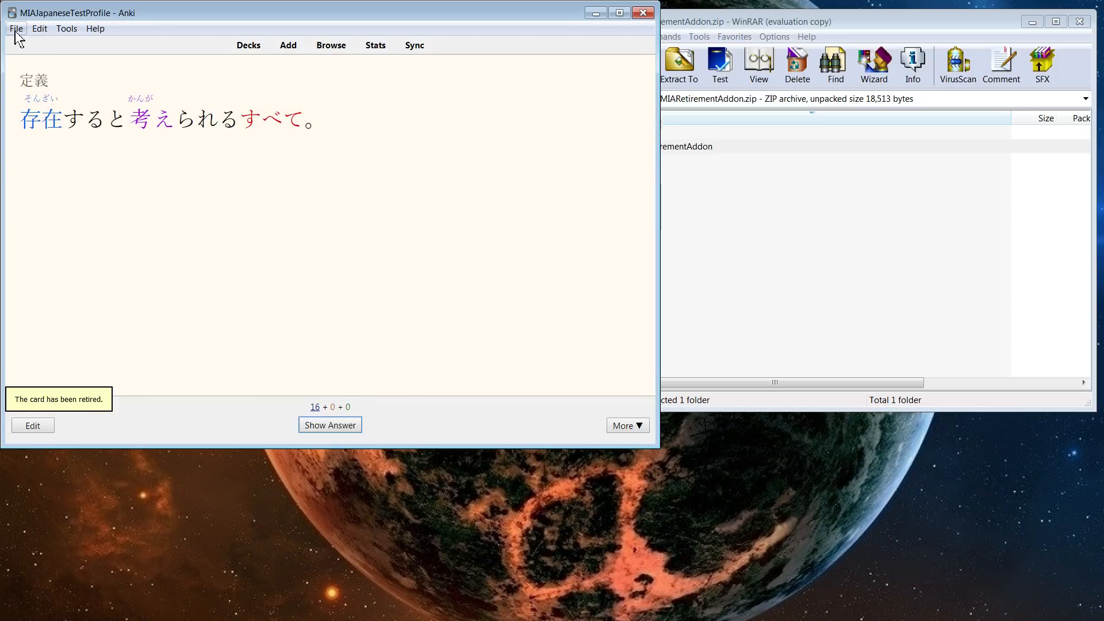
{"action": "left_click", "coordinate": [46, 33]}
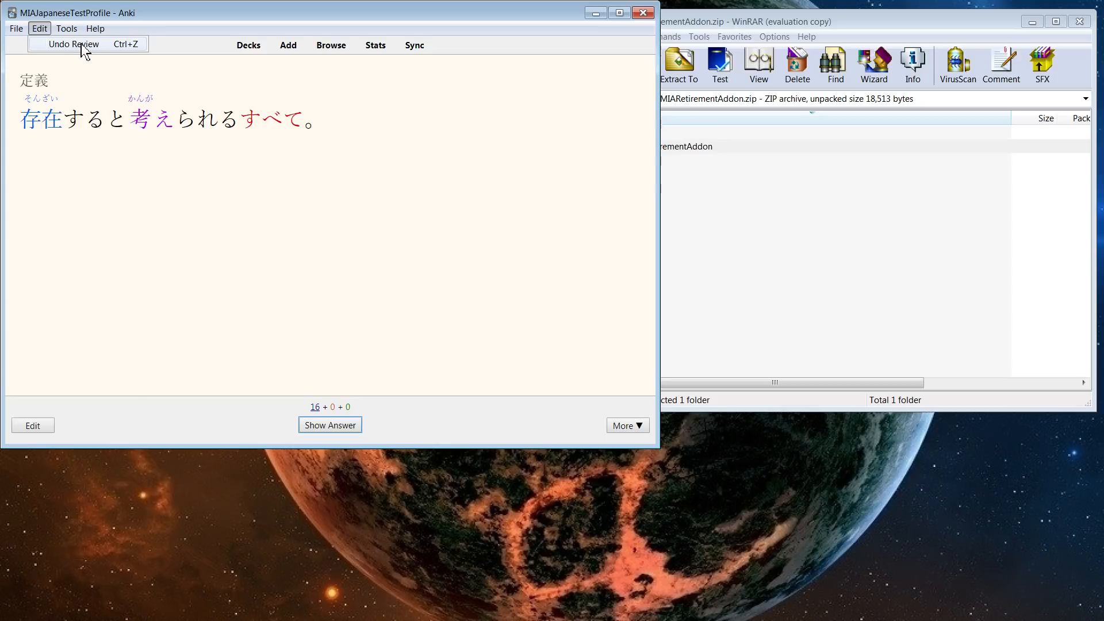
{"action": "left_click", "coordinate": [81, 44]}
{"action": "left_click", "coordinate": [39, 28]}
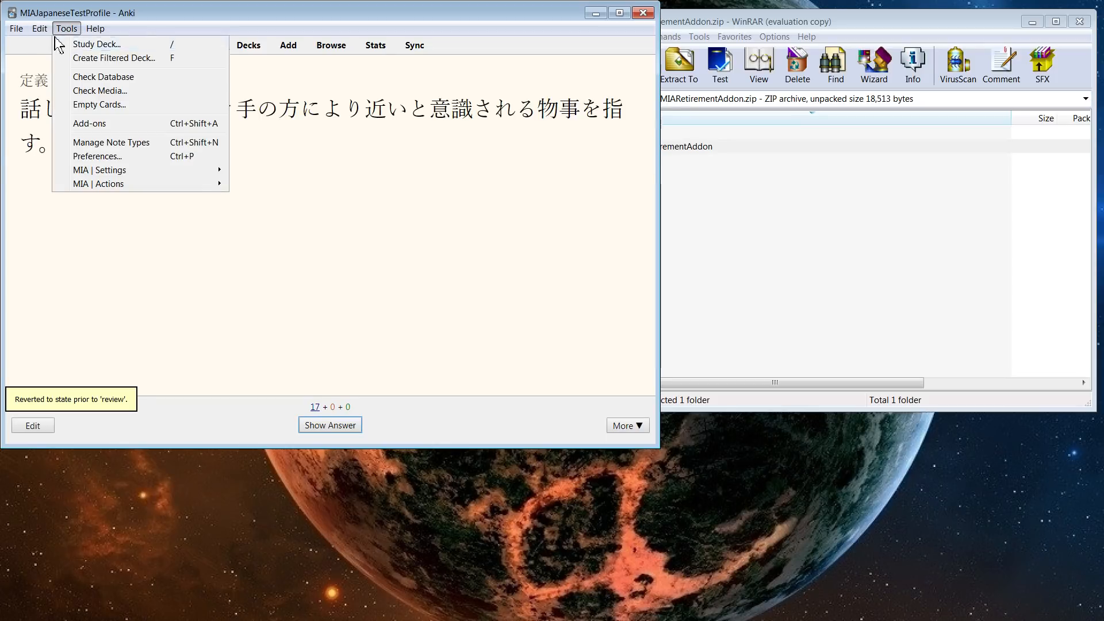
{"action": "left_click", "coordinate": [69, 44]}
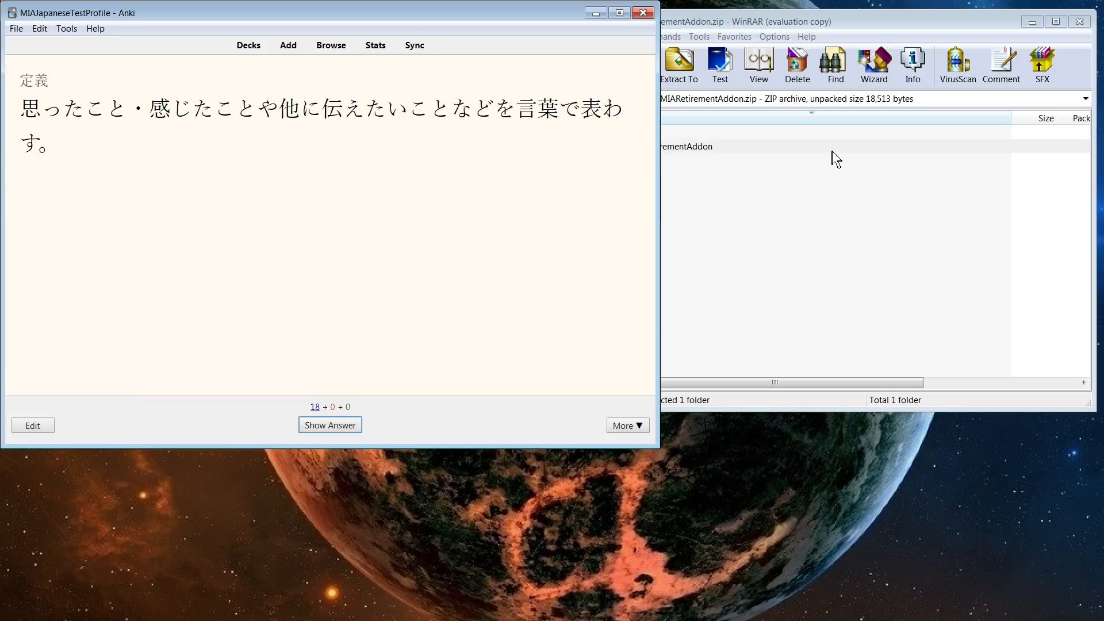
Step: Examine the 言う card's due value, interval, deck and tags in the card browser, and close the browser
{"action": "left_click", "coordinate": [336, 51]}
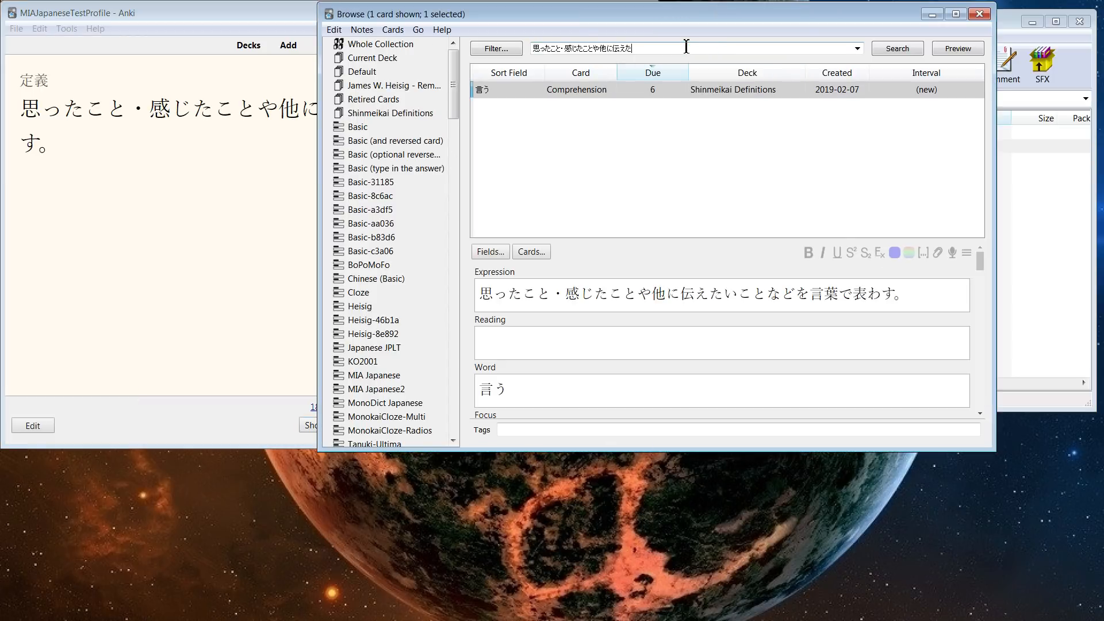
{"action": "left_click", "coordinate": [612, 106]}
{"action": "left_click", "coordinate": [906, 92]}
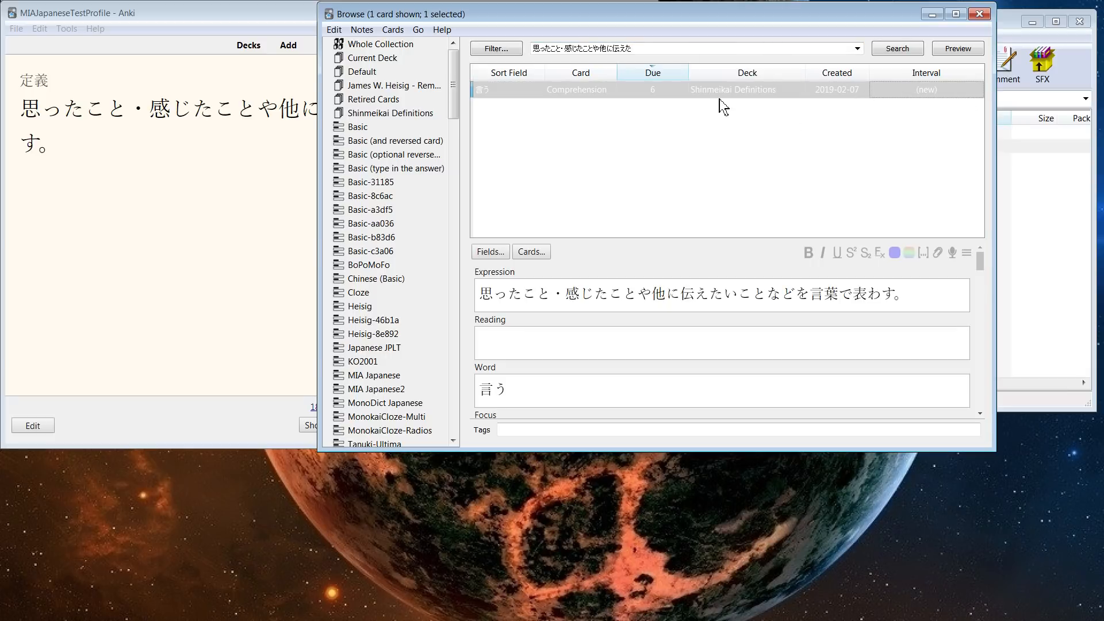
{"action": "left_click", "coordinate": [721, 150]}
{"action": "left_click", "coordinate": [587, 89]}
{"action": "left_click", "coordinate": [978, 17]}
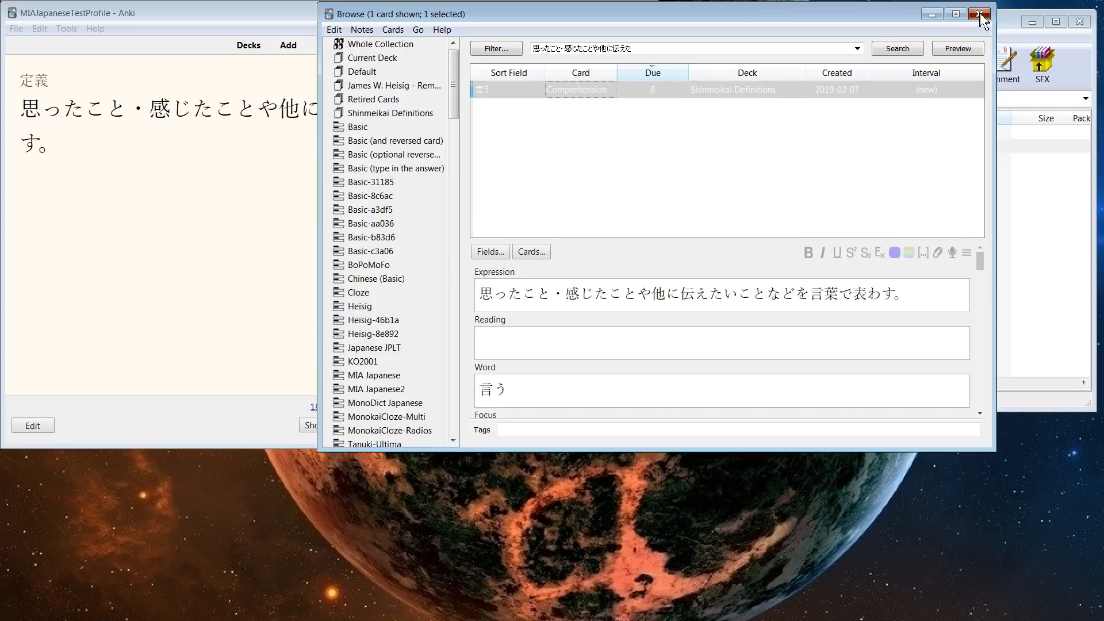
{"action": "left_click", "coordinate": [556, 124]}
{"action": "left_click", "coordinate": [555, 94]}
{"action": "left_click", "coordinate": [567, 431]}
{"action": "left_click", "coordinate": [978, 14]}
{"action": "left_click", "coordinate": [532, 89]}
{"action": "left_click", "coordinate": [978, 14]}
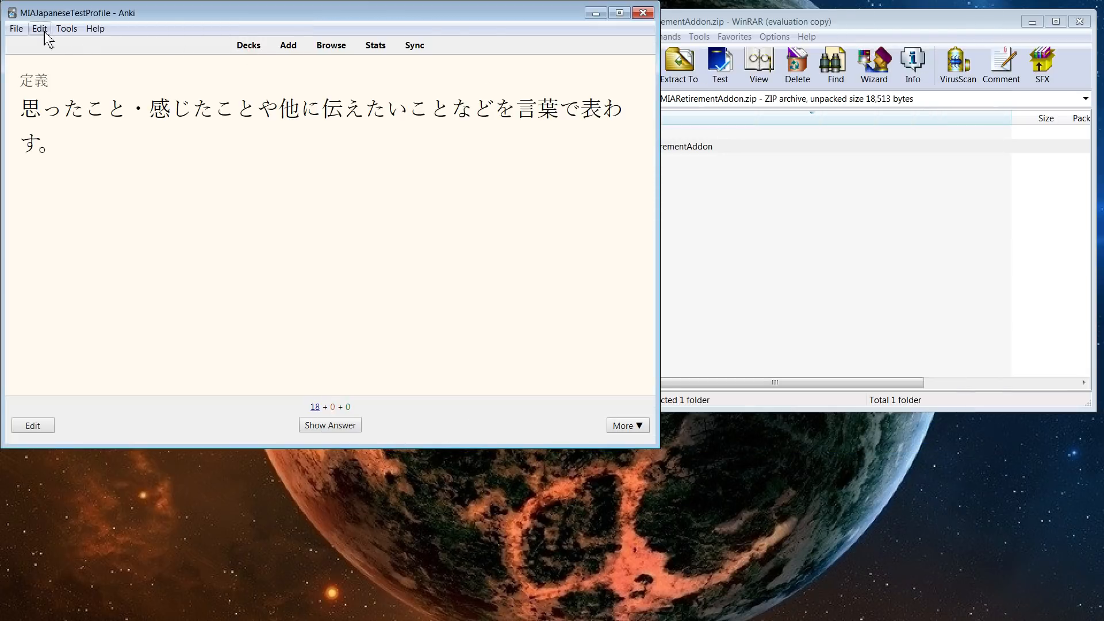
Step: Set the Retirement Deck Name to Retired Heaven in the MIA Retirement Addon settings and apply the change
{"action": "left_click", "coordinate": [66, 29]}
{"action": "mouse_move", "coordinate": [222, 173]}
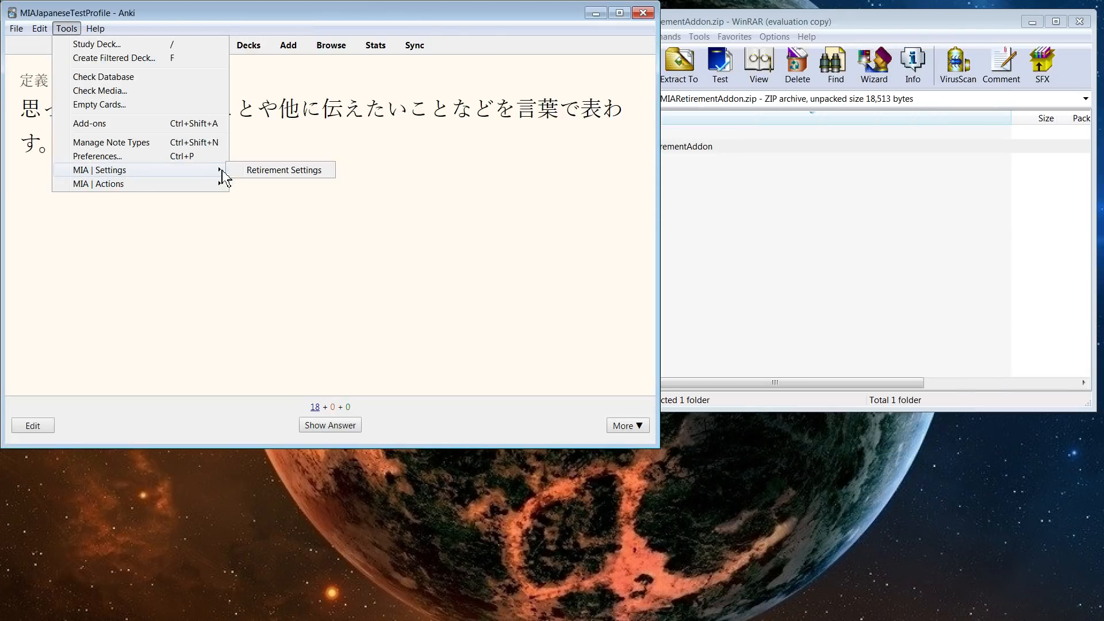
{"action": "left_click", "coordinate": [275, 170]}
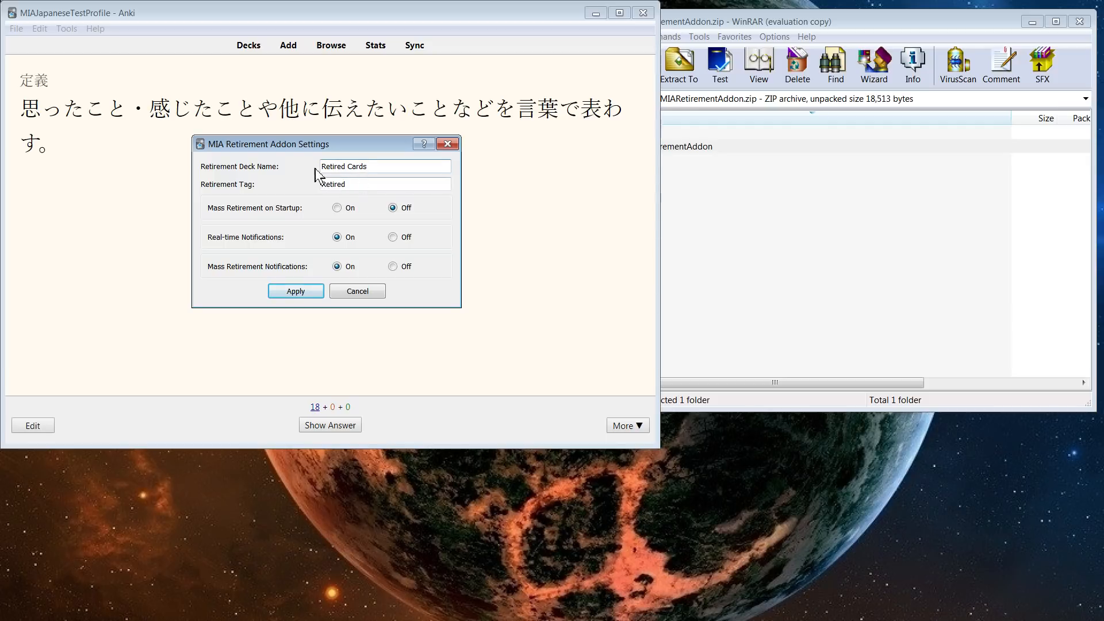
{"action": "left_click_drag", "start_coordinate": [374, 166], "coordinate": [293, 158]}
{"action": "type", "text": "Re"}
{"action": "left_click", "coordinate": [294, 291]}
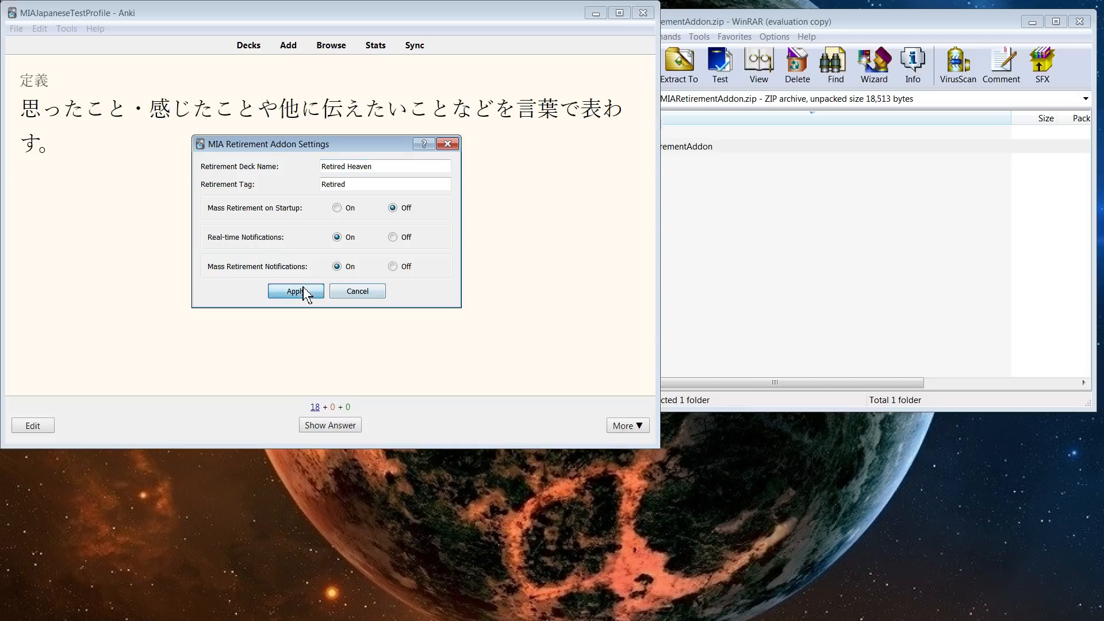
{"action": "left_click", "coordinate": [66, 28]}
{"action": "left_click", "coordinate": [337, 60]}
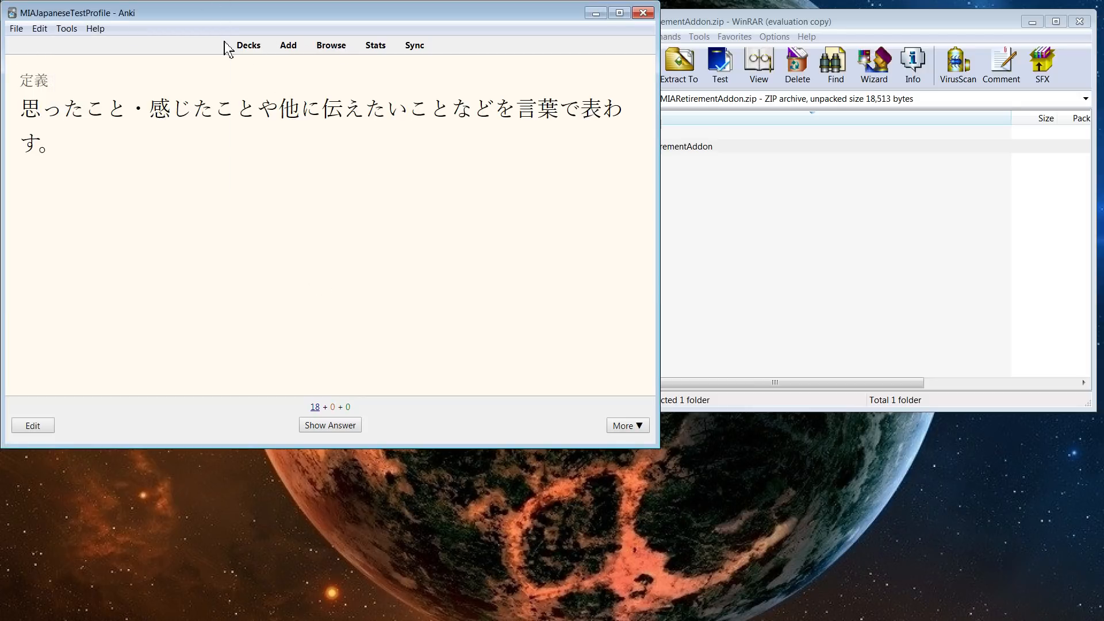
Step: Enable the Move retirement action in the Shinmeikai Definitions deck's review options and save them
{"action": "left_click", "coordinate": [249, 45]}
{"action": "left_click", "coordinate": [478, 140]}
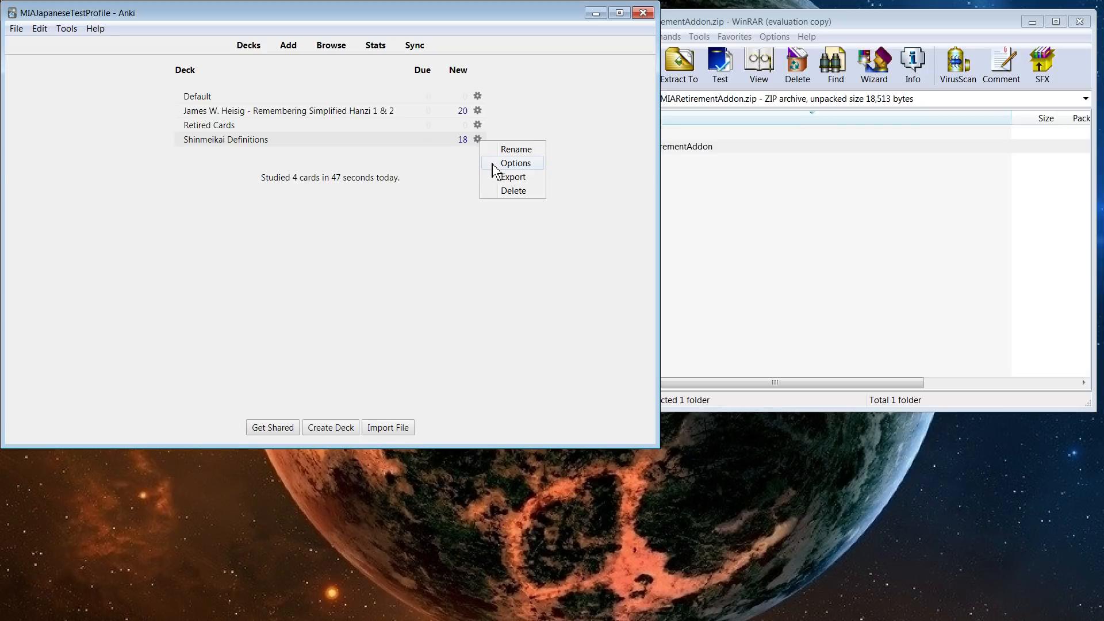
{"action": "left_click", "coordinate": [496, 164]}
{"action": "left_click", "coordinate": [286, 167]}
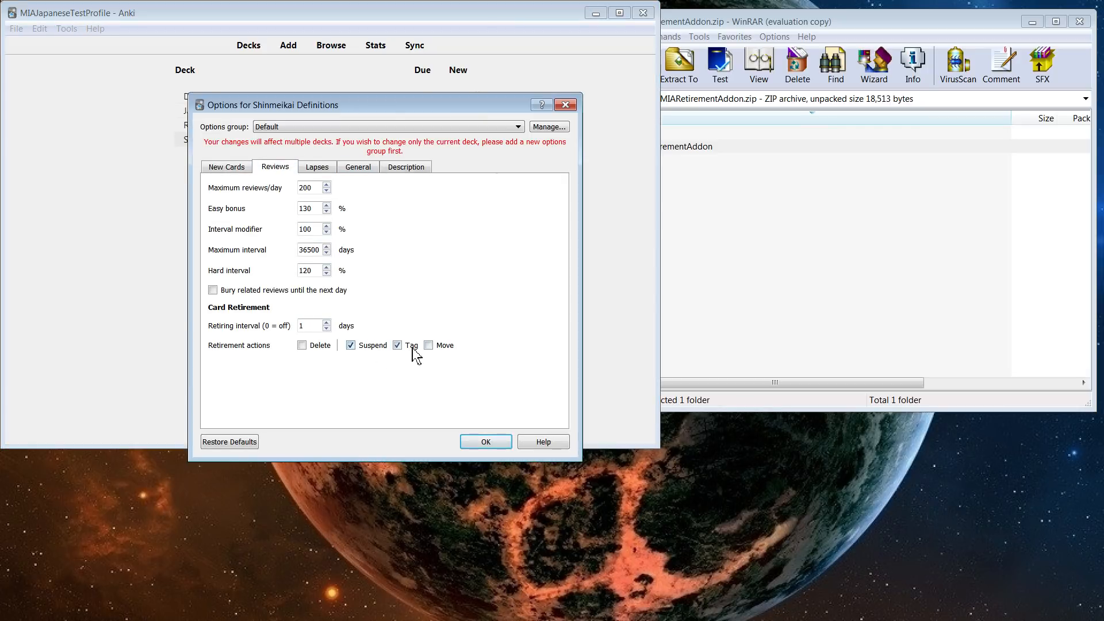
{"action": "left_click", "coordinate": [487, 442]}
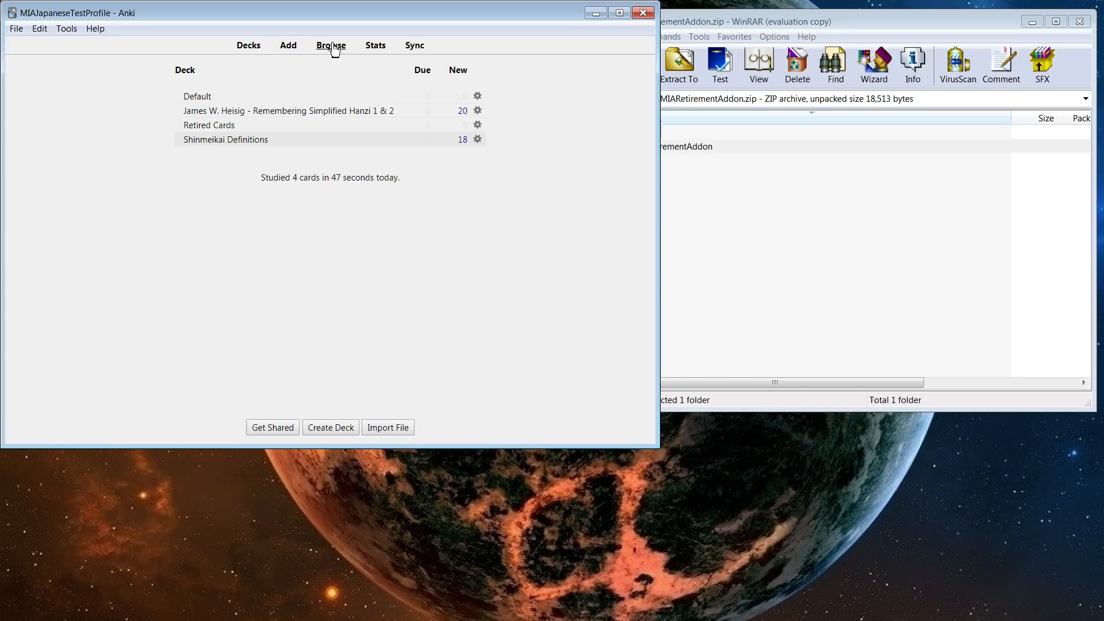
Step: Study the Shinmeikai Definitions deck, reveal the 言う card's answer and rate it Easy to retire it
{"action": "left_click", "coordinate": [223, 140]}
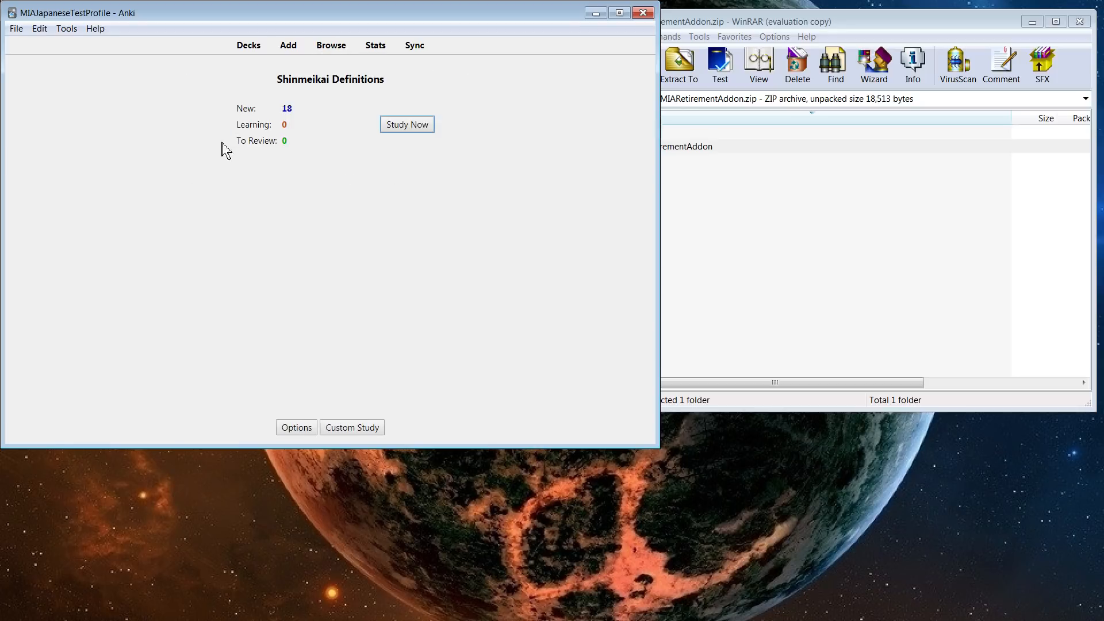
{"action": "left_click", "coordinate": [403, 129]}
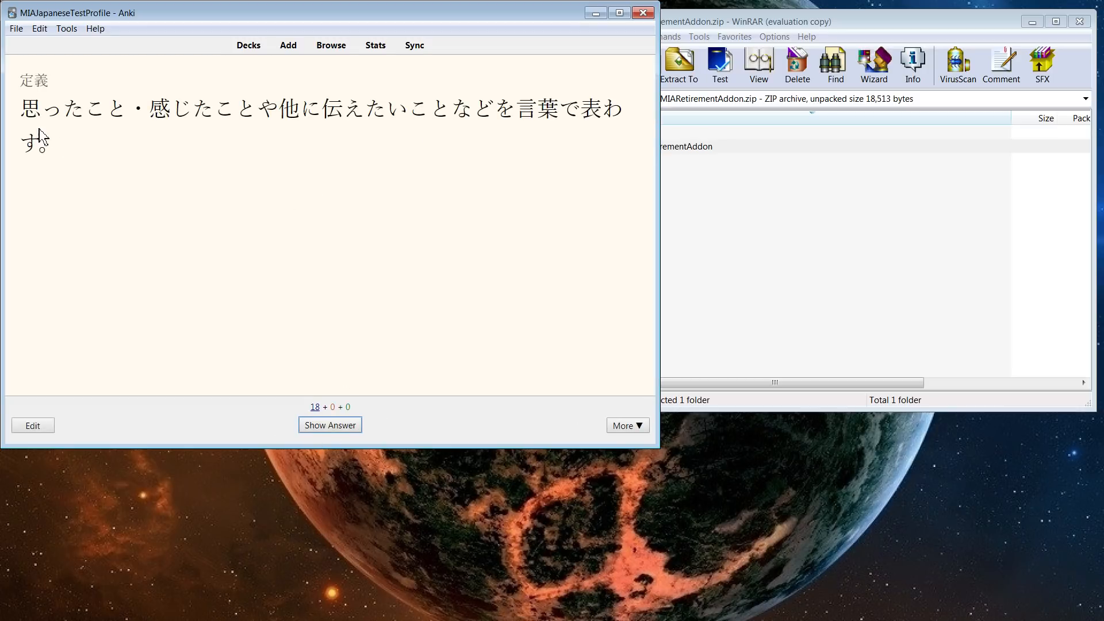
{"action": "left_click", "coordinate": [347, 430]}
{"action": "left_click", "coordinate": [422, 428]}
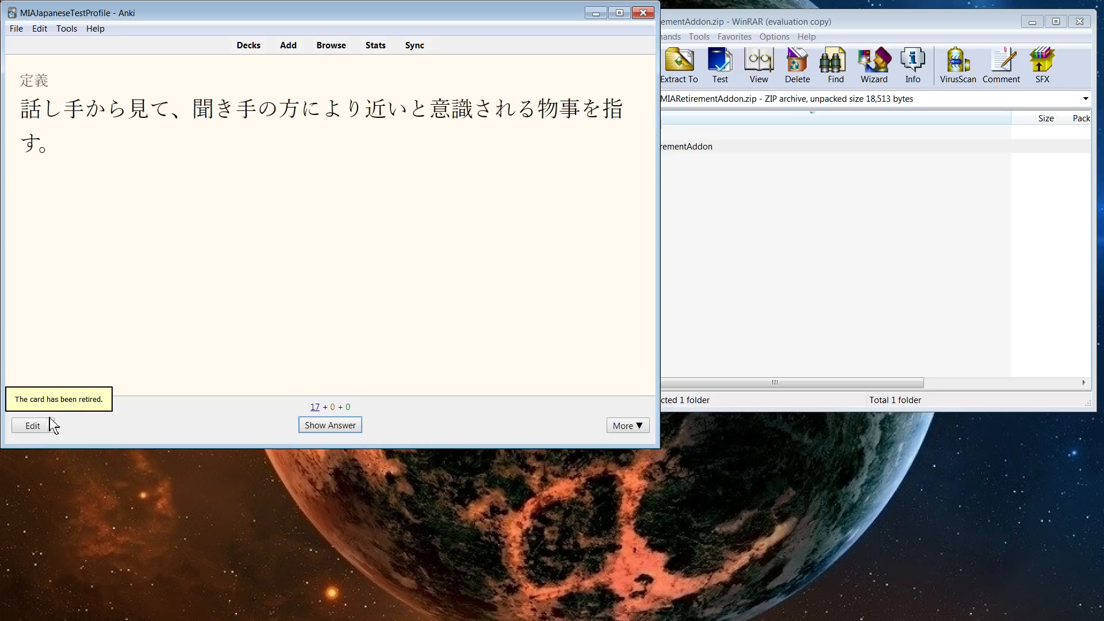
Step: Look up the 言う card in the card browser with the search text 思ったこと・感じたことや他に伝えた and check its deck
{"action": "left_click", "coordinate": [338, 47]}
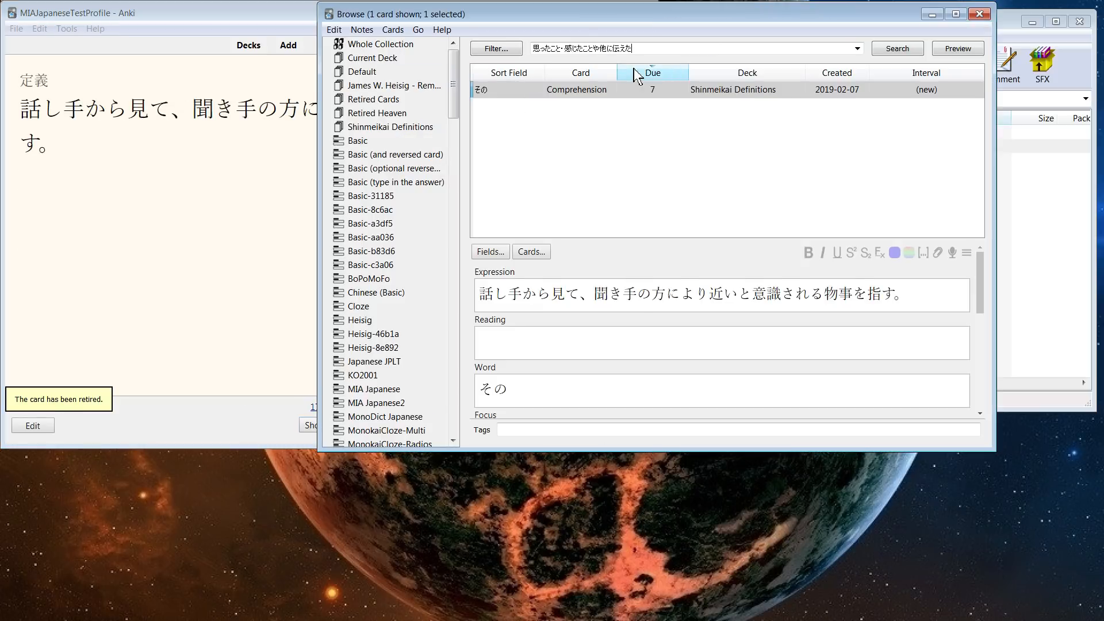
{"action": "key", "text": "Return"}
{"action": "left_click", "coordinate": [711, 94]}
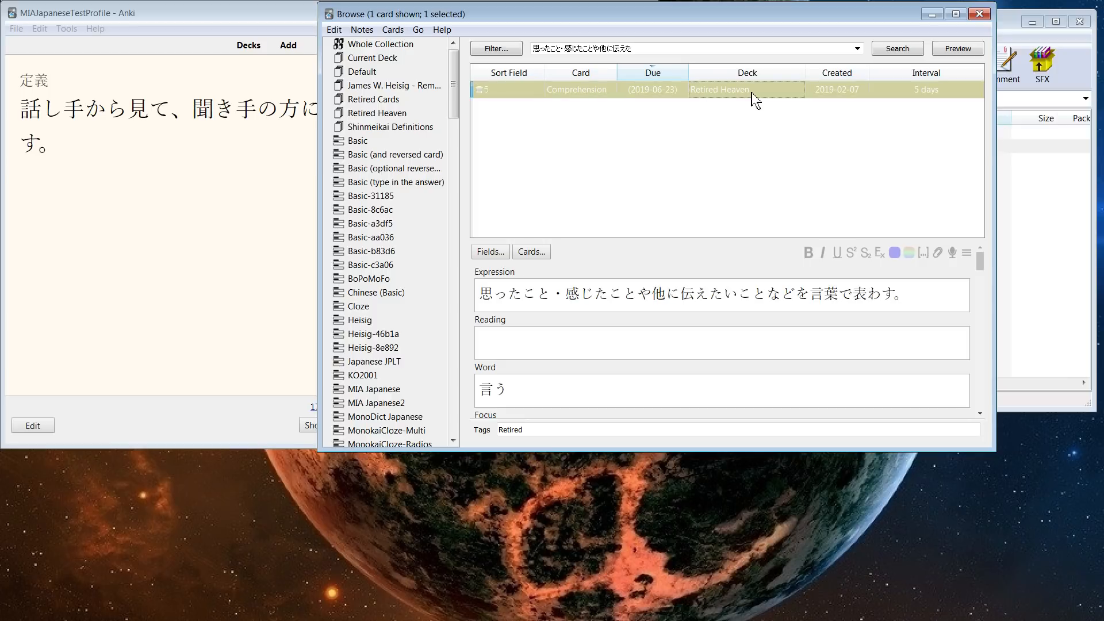
Step: Check the deck list for Retired Heaven, view that deck's cards in the card browser and close the browser
{"action": "left_click", "coordinate": [247, 45]}
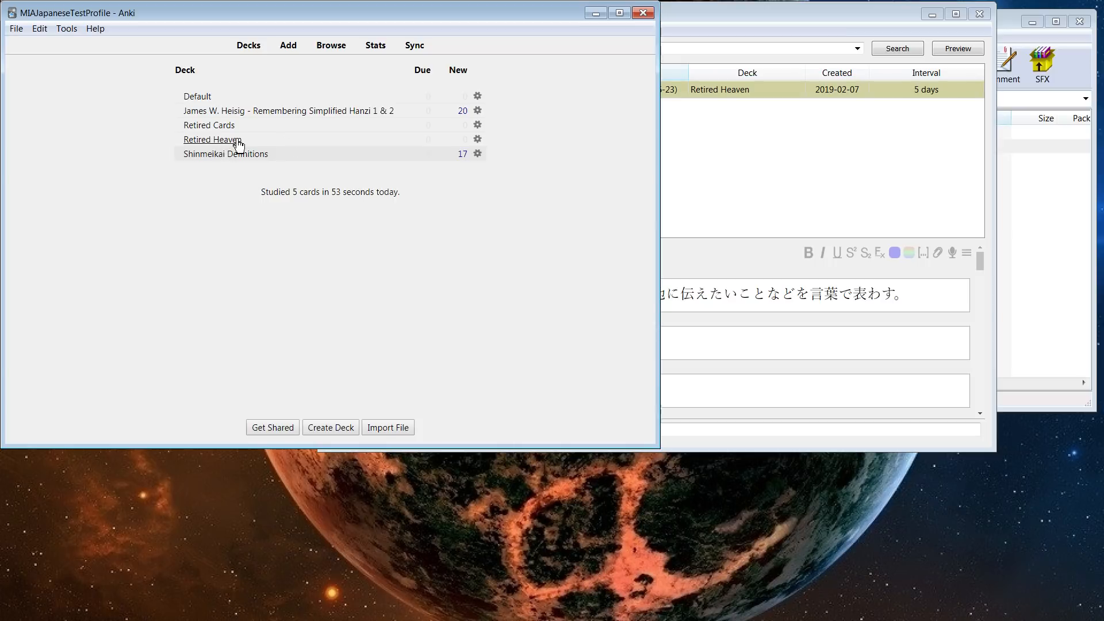
{"action": "left_click", "coordinate": [705, 157]}
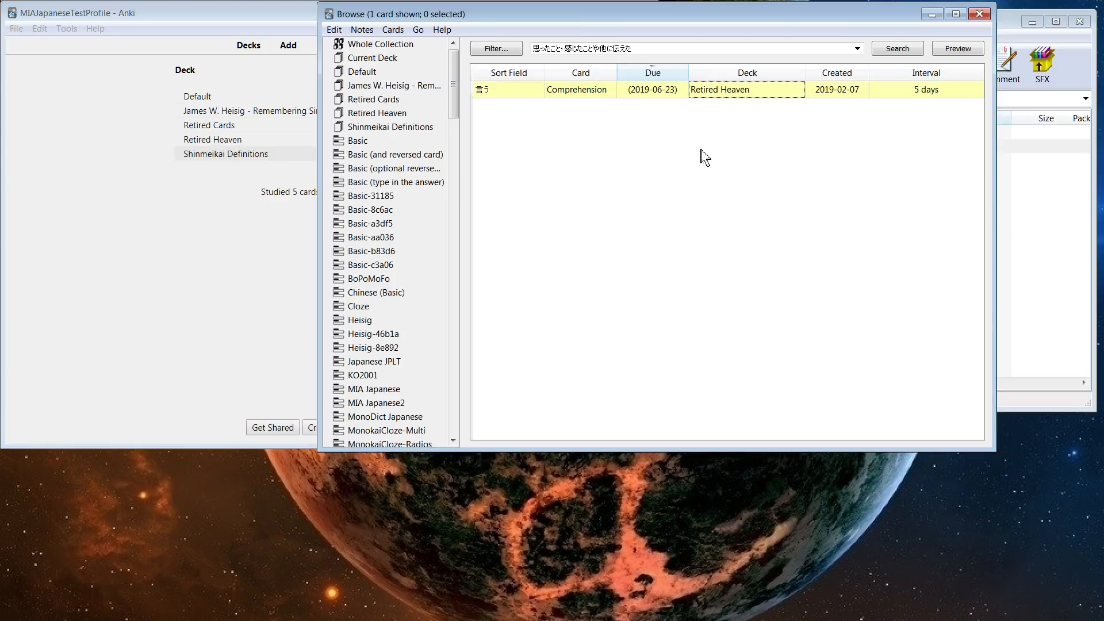
{"action": "left_click", "coordinate": [384, 113]}
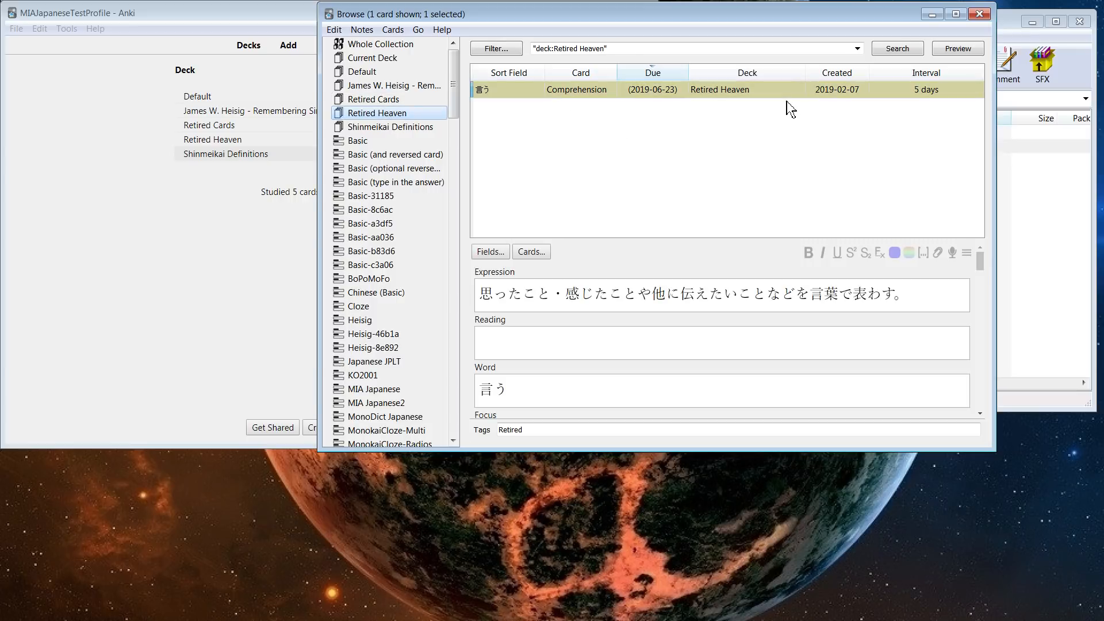
{"action": "left_click", "coordinate": [619, 213]}
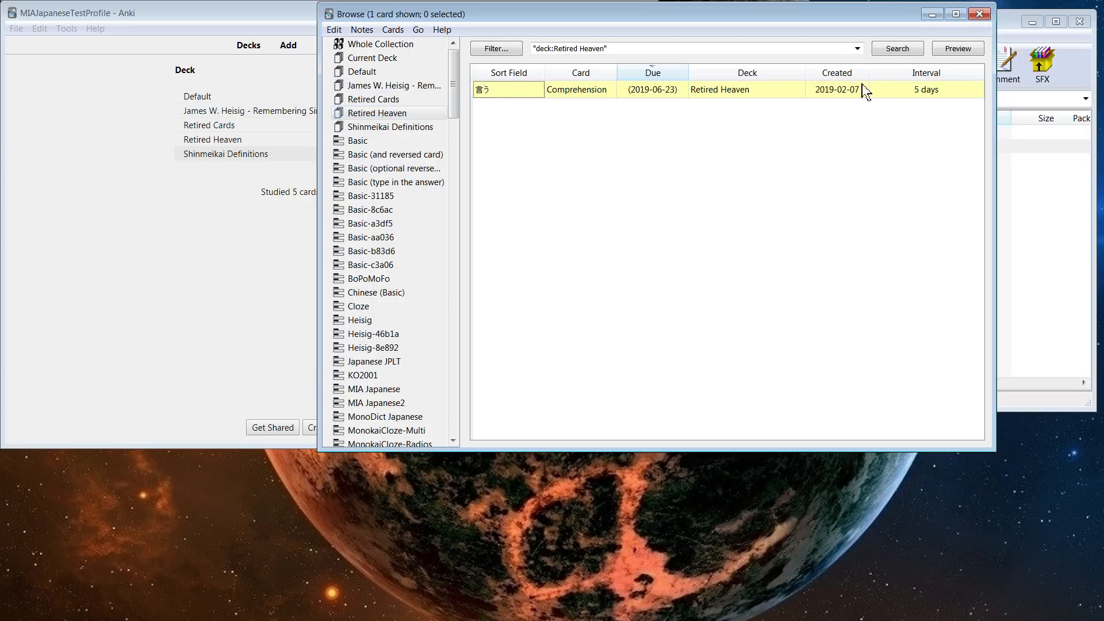
{"action": "left_click", "coordinate": [979, 14]}
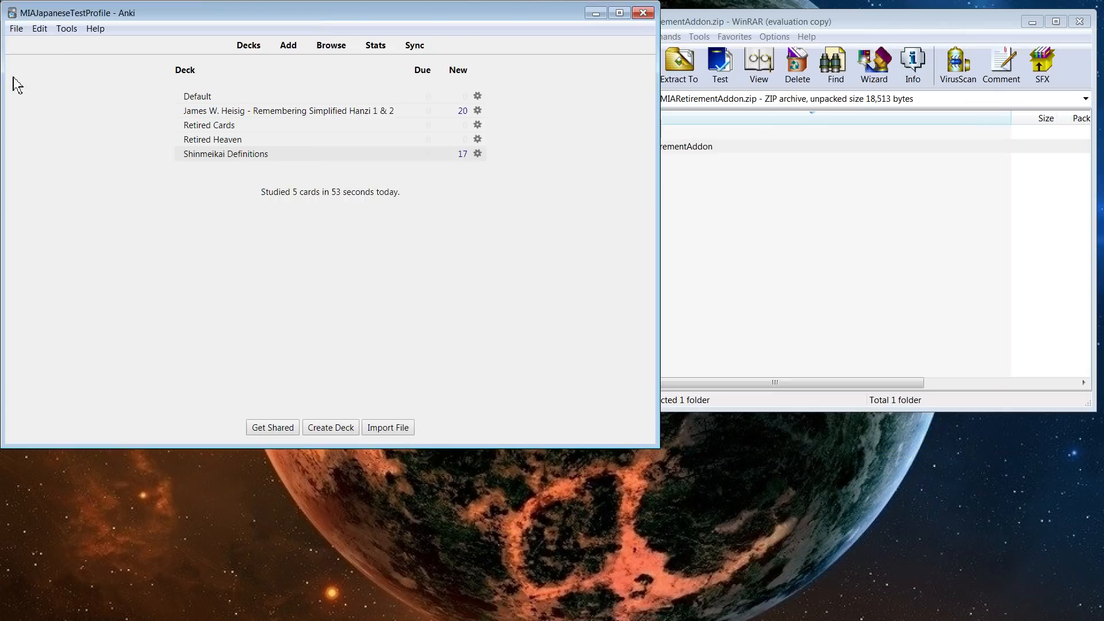
Step: Undo the last review and check both the Retired Heaven deck and the 言う card in the card browser
{"action": "left_click", "coordinate": [40, 29]}
{"action": "left_click", "coordinate": [55, 43]}
{"action": "left_click", "coordinate": [331, 46]}
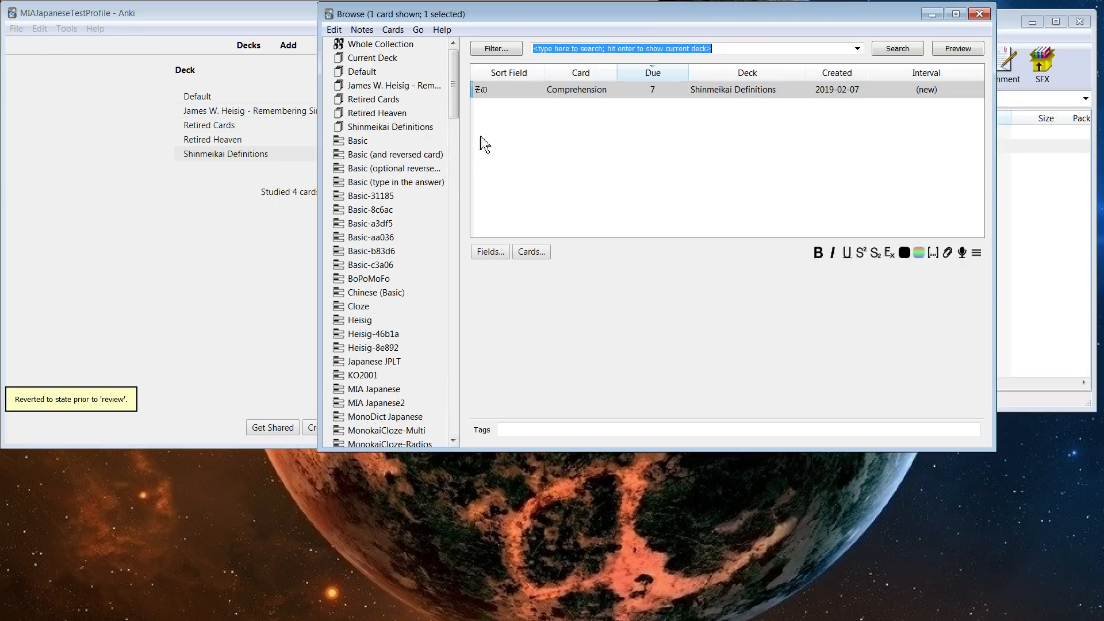
{"action": "left_click", "coordinate": [377, 113]}
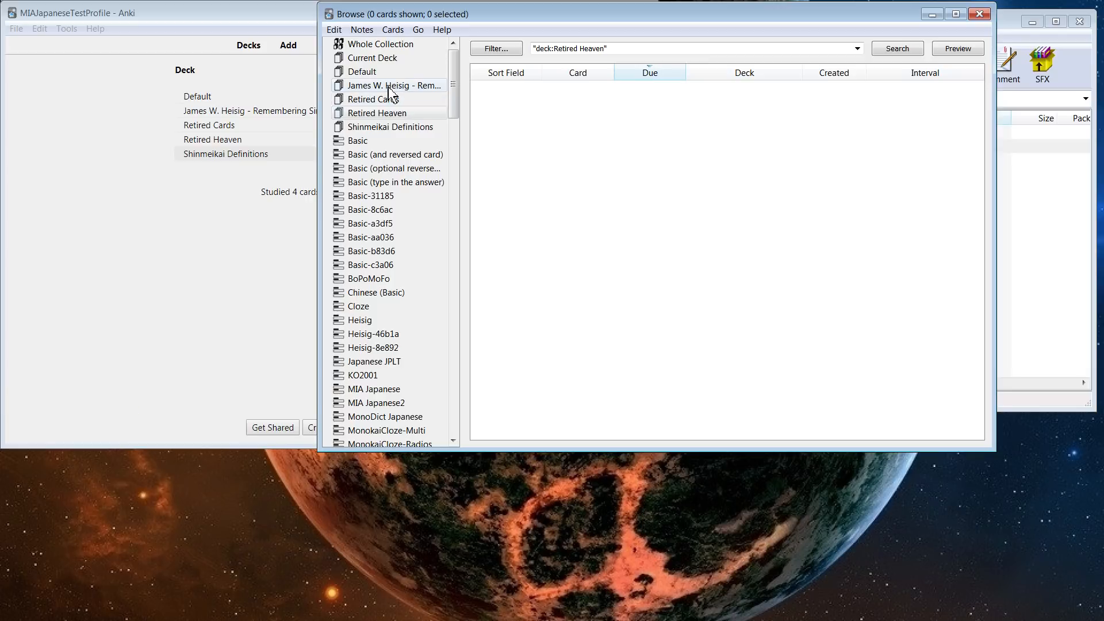
{"action": "key", "text": "ctrl+f"}
{"action": "type", "text": "思ったこと・感じたことや他に伝えた"}
{"action": "key", "text": "Return"}
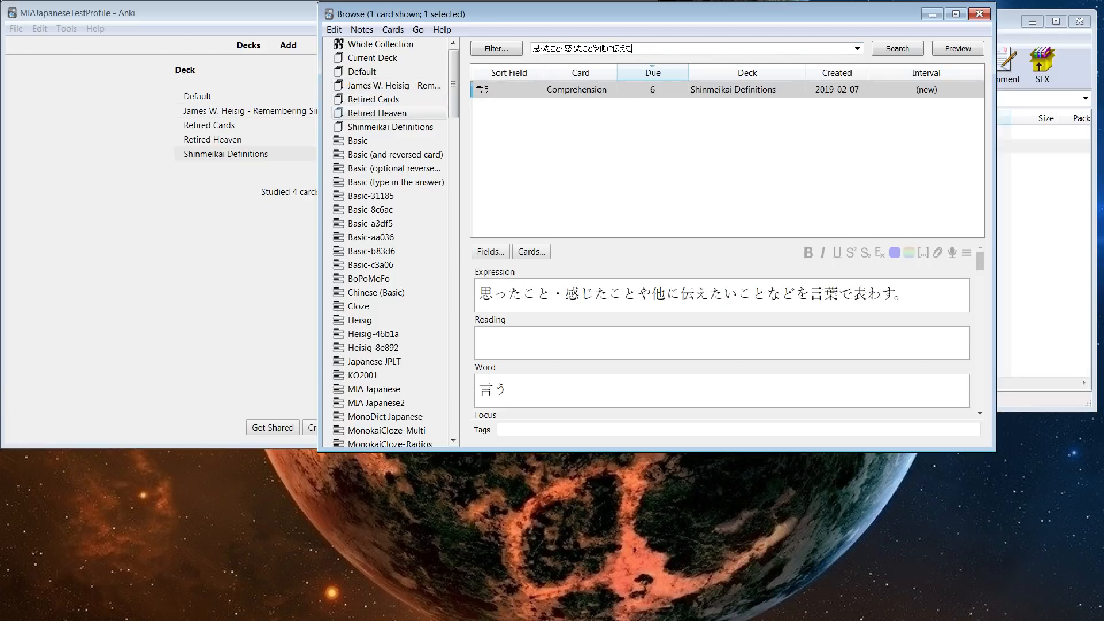
{"action": "left_click", "coordinate": [830, 156]}
{"action": "left_click", "coordinate": [759, 93]}
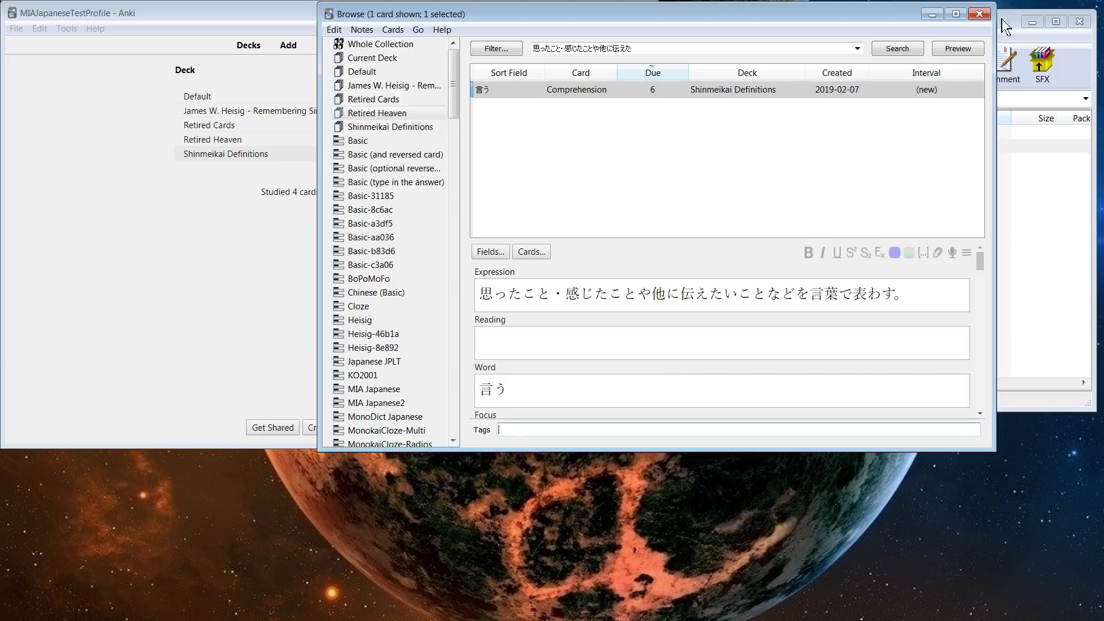
{"action": "left_click", "coordinate": [985, 16]}
Step: Open the Shinmeikai Definitions deck and check the card retirement settings in its review options
{"action": "left_click", "coordinate": [225, 161]}
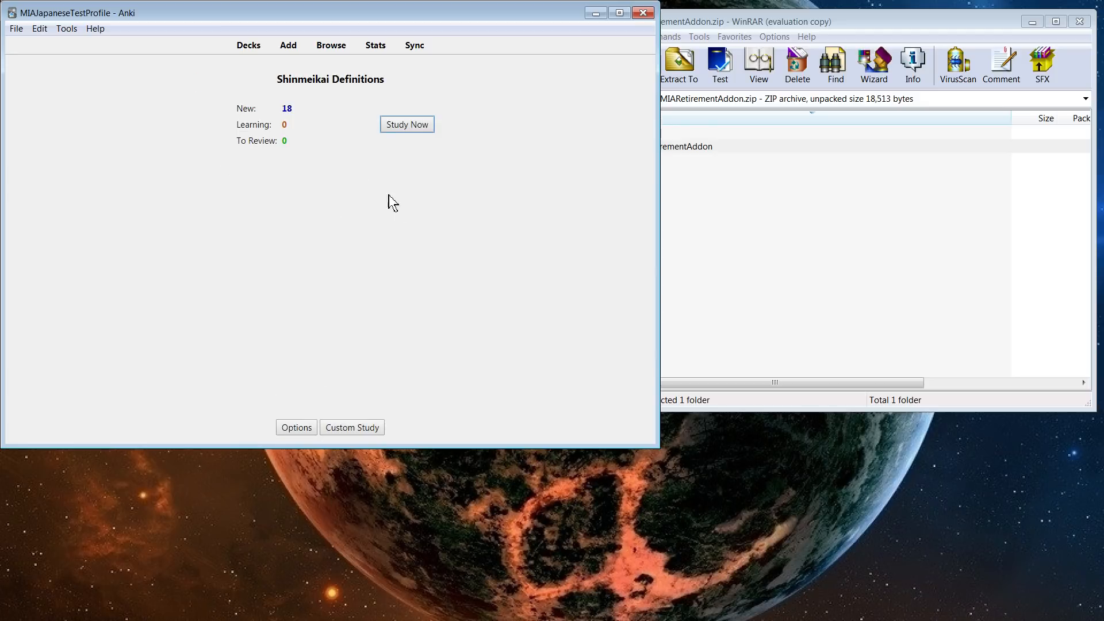
{"action": "left_click", "coordinate": [295, 429]}
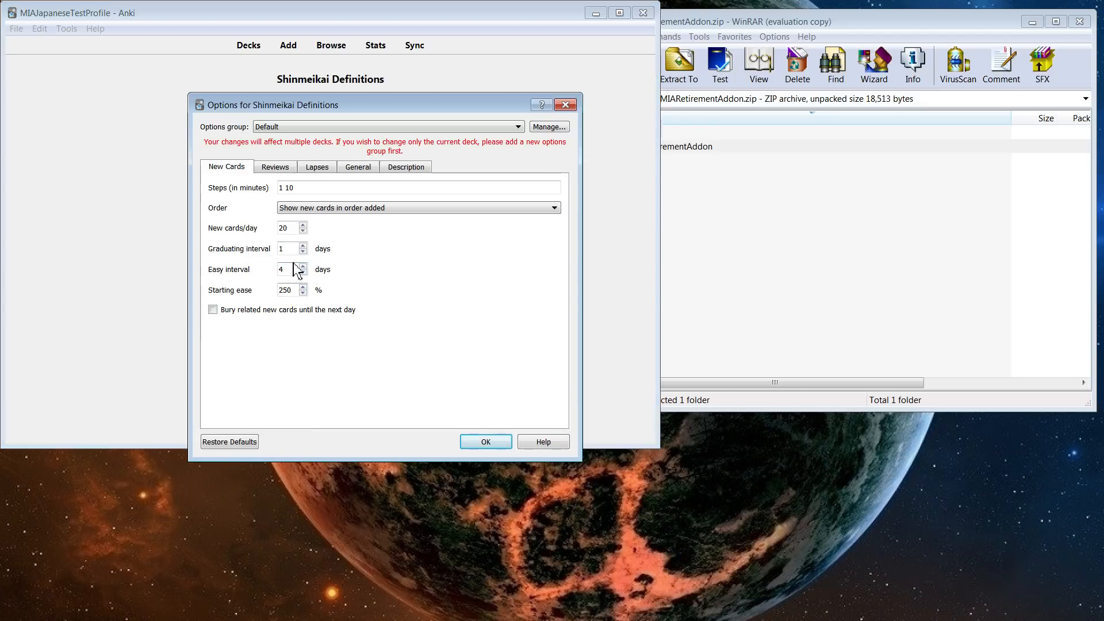
{"action": "left_click", "coordinate": [274, 168]}
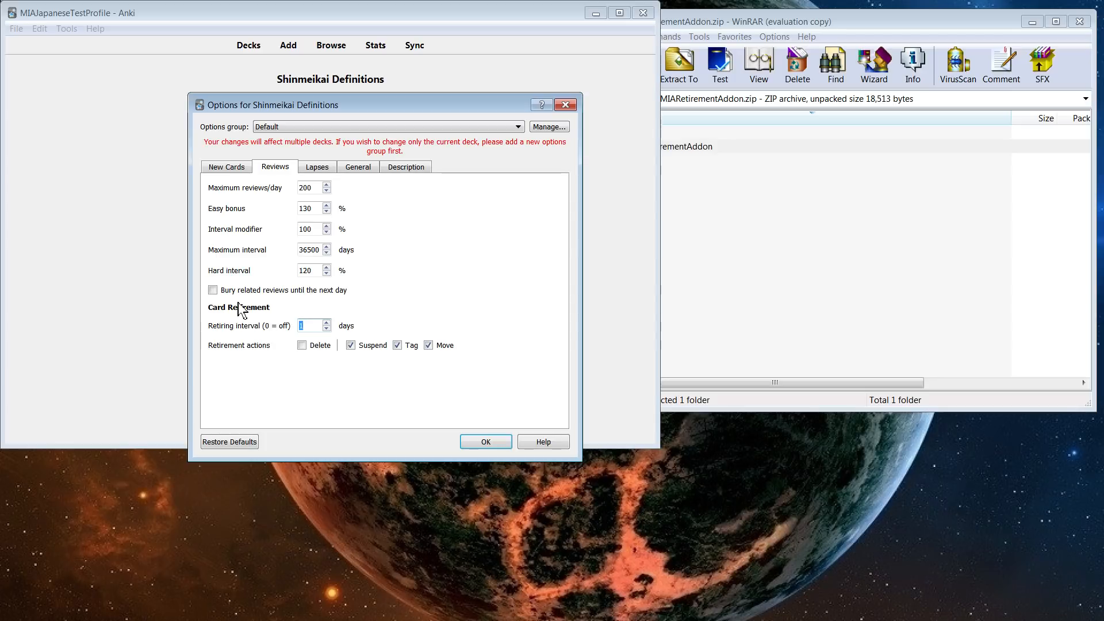
{"action": "left_click", "coordinate": [467, 441]}
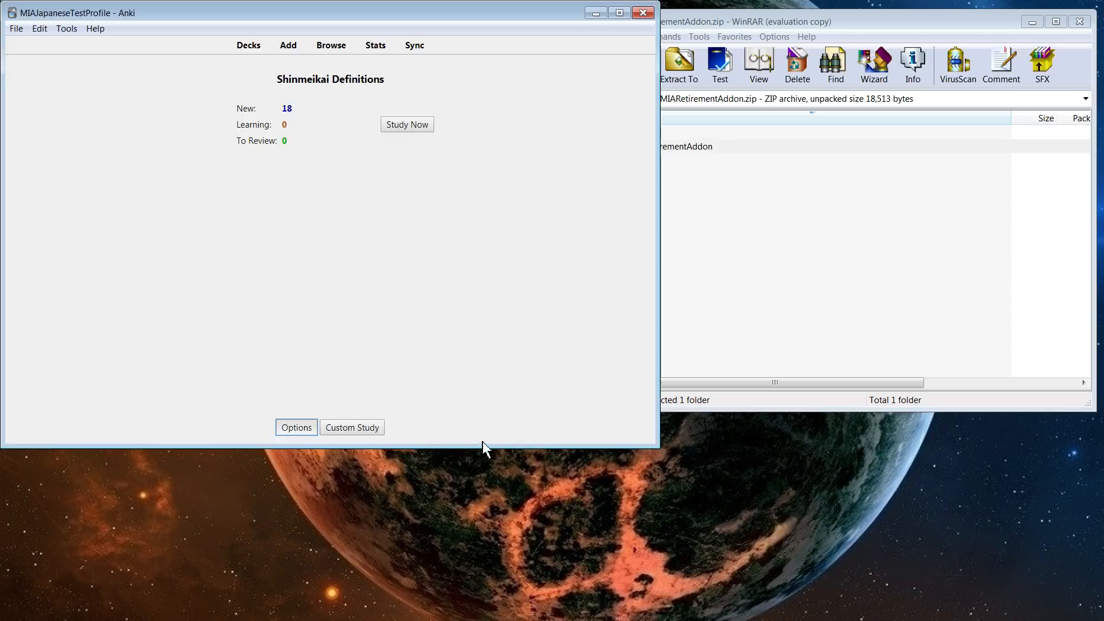
Step: Study the Shinmeikai Definitions deck, revealing the answers of the next seven cards and rating each one Easy
{"action": "left_click", "coordinate": [404, 124]}
{"action": "left_click", "coordinate": [345, 426]}
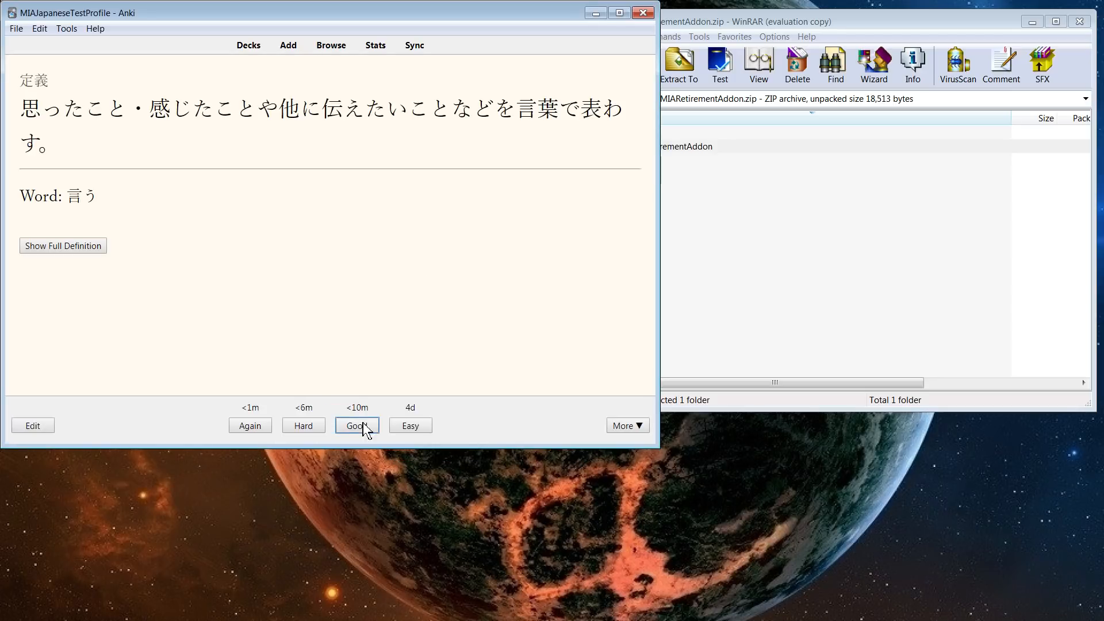
{"action": "left_click", "coordinate": [401, 426]}
{"action": "left_click", "coordinate": [334, 428]}
{"action": "left_click", "coordinate": [401, 427]}
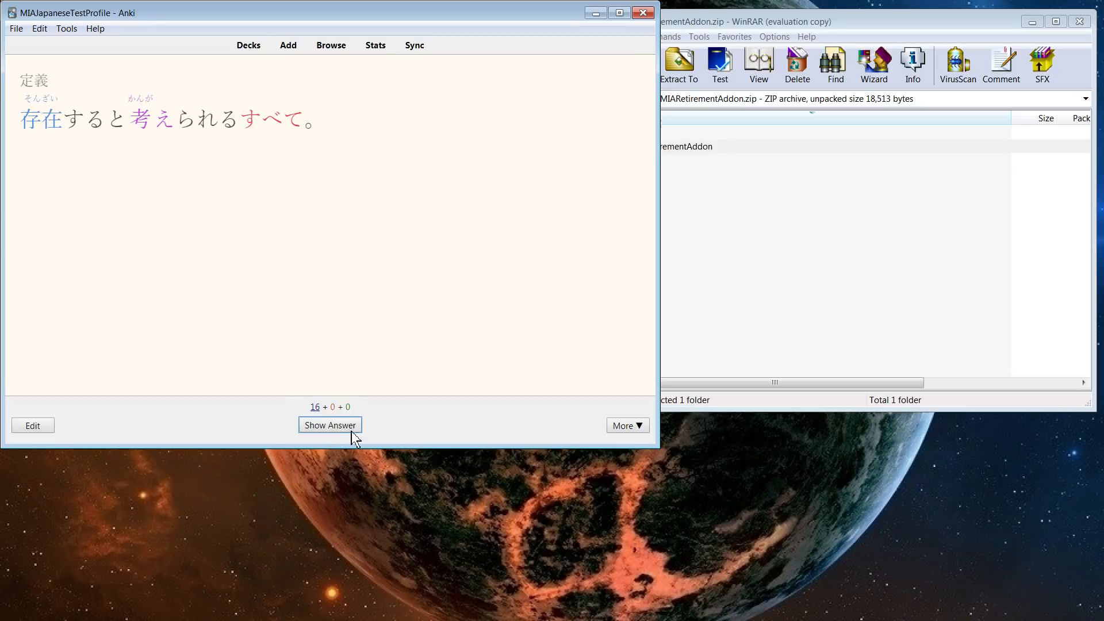
{"action": "left_click", "coordinate": [339, 427]}
{"action": "left_click", "coordinate": [400, 427]}
{"action": "left_click", "coordinate": [342, 429]}
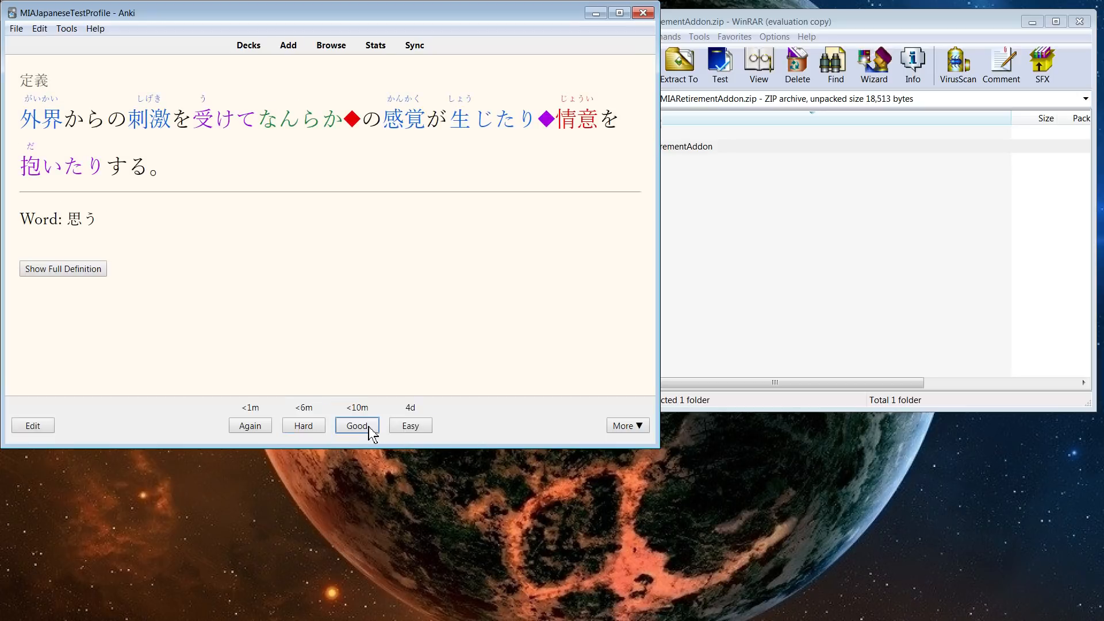
{"action": "left_click", "coordinate": [401, 427]}
{"action": "left_click", "coordinate": [353, 428]}
{"action": "left_click", "coordinate": [398, 426]}
{"action": "left_click", "coordinate": [344, 428]}
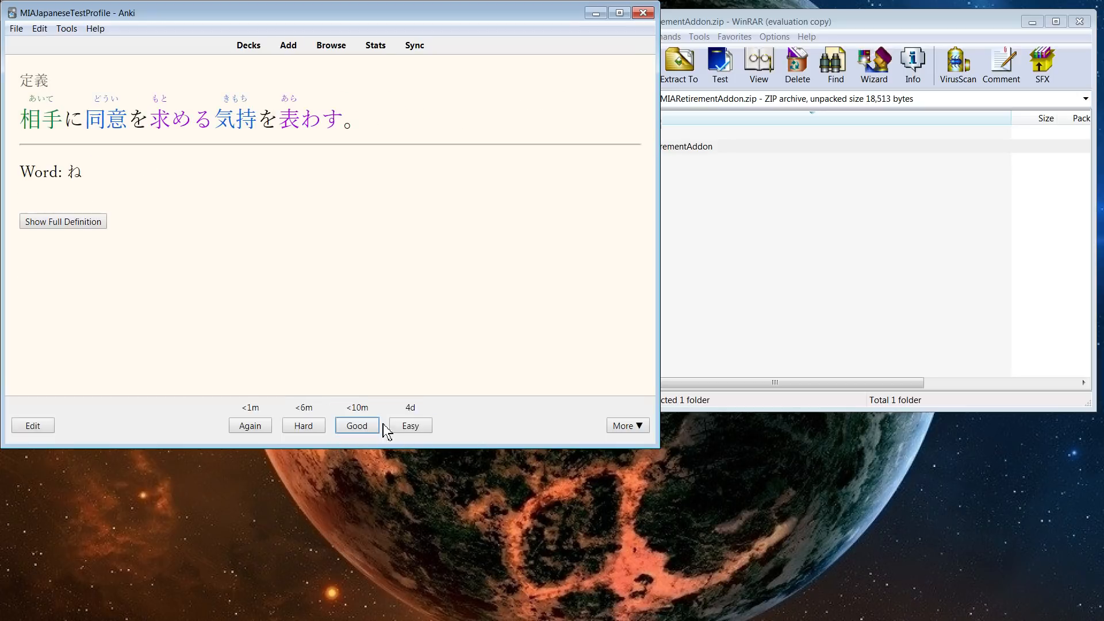
{"action": "left_click", "coordinate": [398, 427]}
{"action": "left_click", "coordinate": [357, 429]}
{"action": "left_click", "coordinate": [393, 428]}
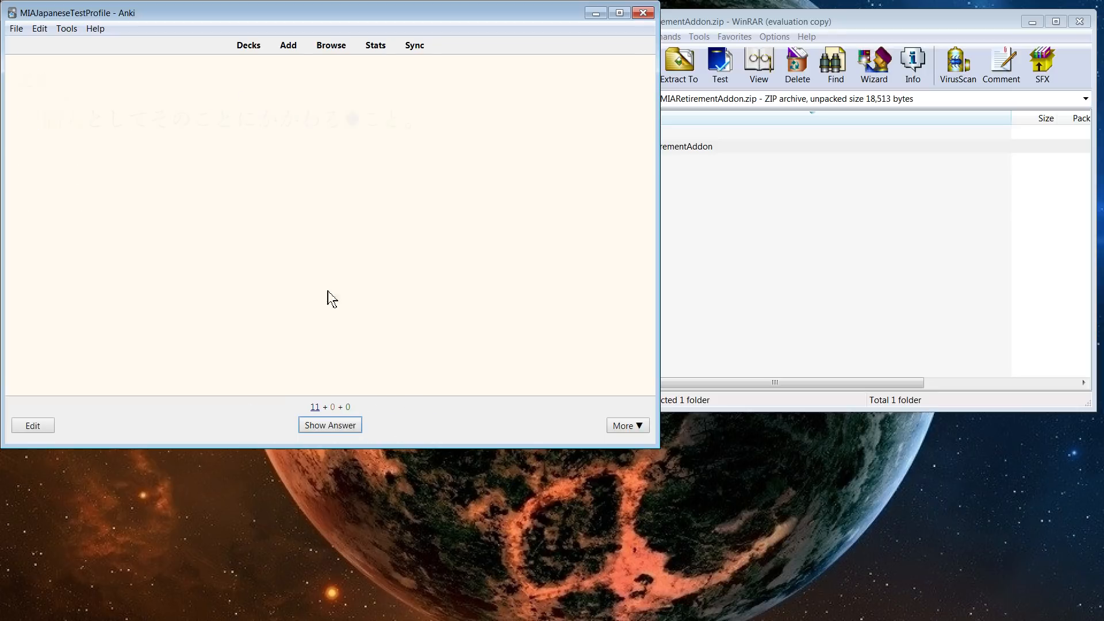
Step: Leave the review and recheck the retiring interval and retirement actions in the Shinmeikai Definitions deck's options
{"action": "left_click", "coordinate": [253, 47]}
{"action": "left_click", "coordinate": [209, 156]}
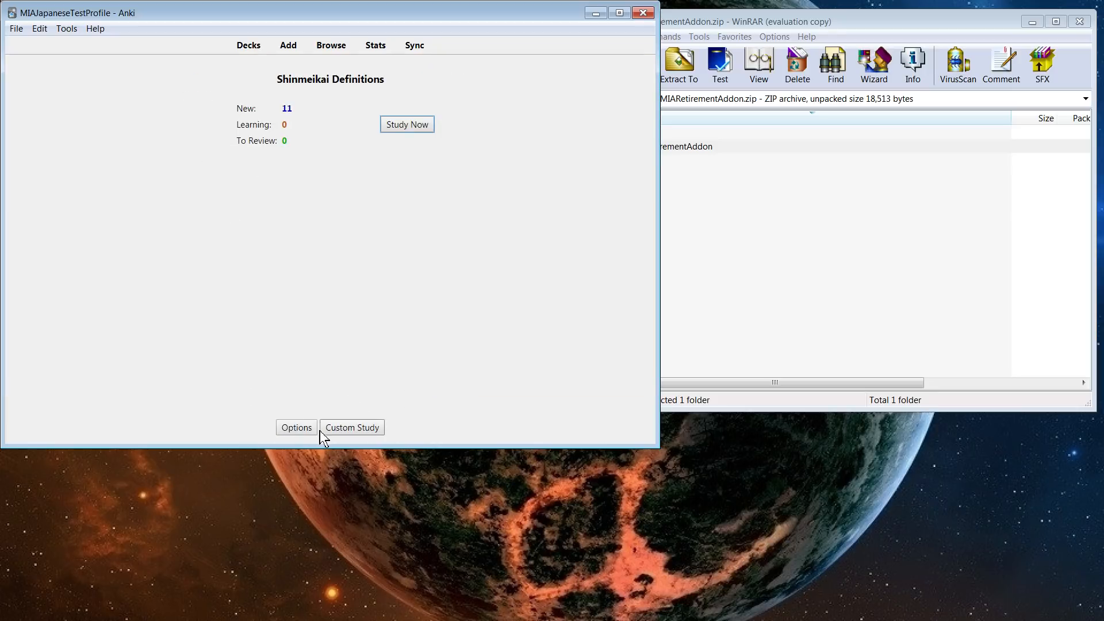
{"action": "left_click", "coordinate": [293, 427]}
{"action": "left_click", "coordinate": [276, 170]}
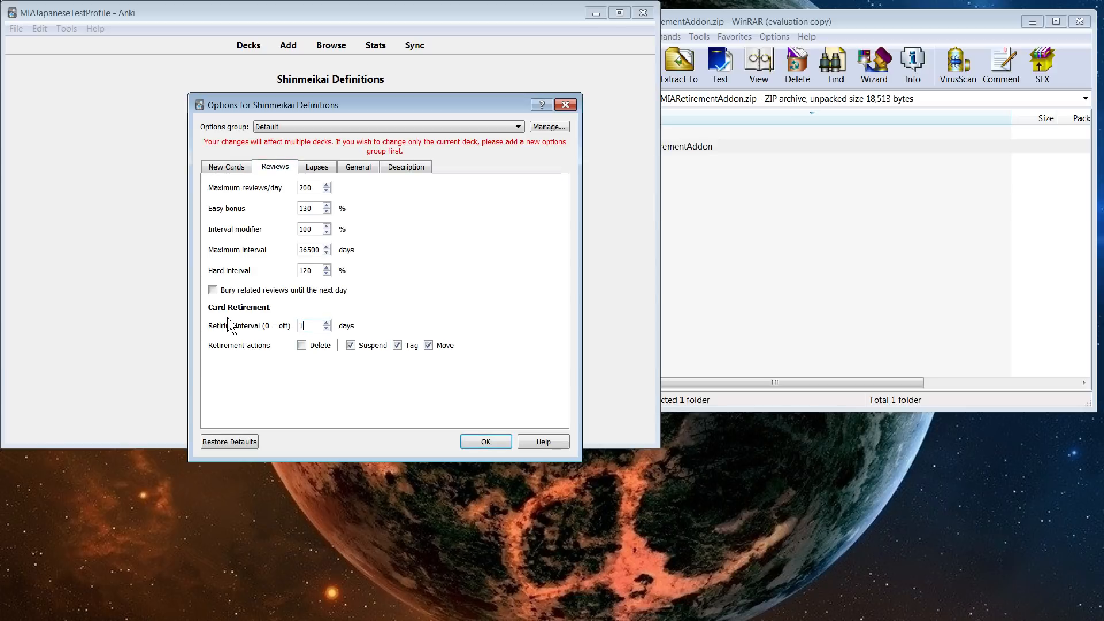
{"action": "left_click", "coordinate": [487, 442]}
{"action": "left_click", "coordinate": [485, 442]}
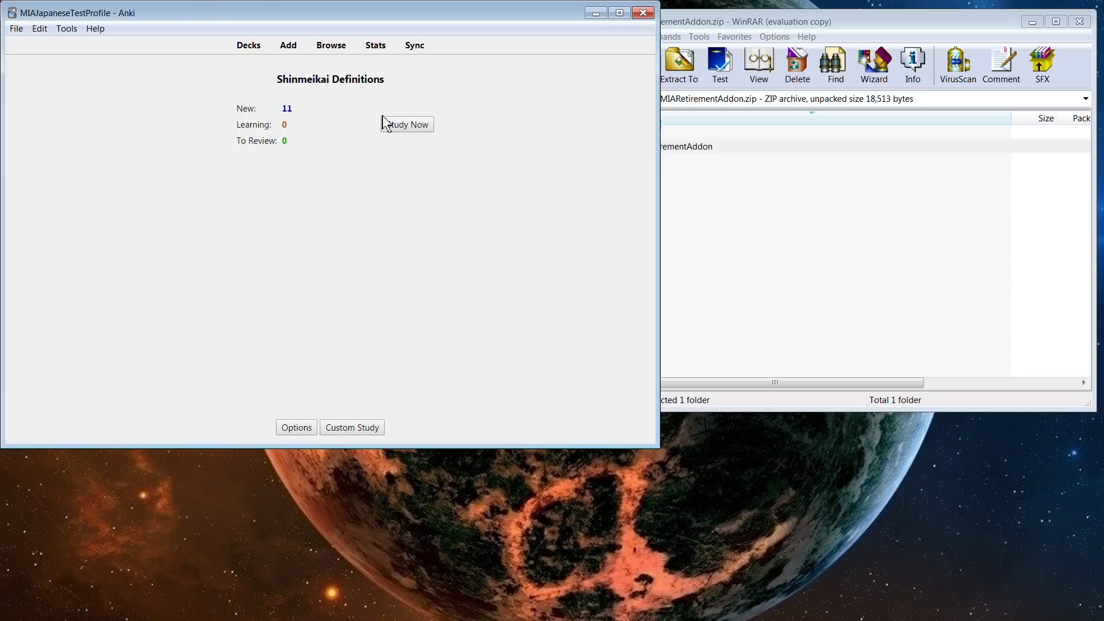
Step: Run Mass Retirement on the collection and dismiss its summary
{"action": "left_click", "coordinate": [67, 28]}
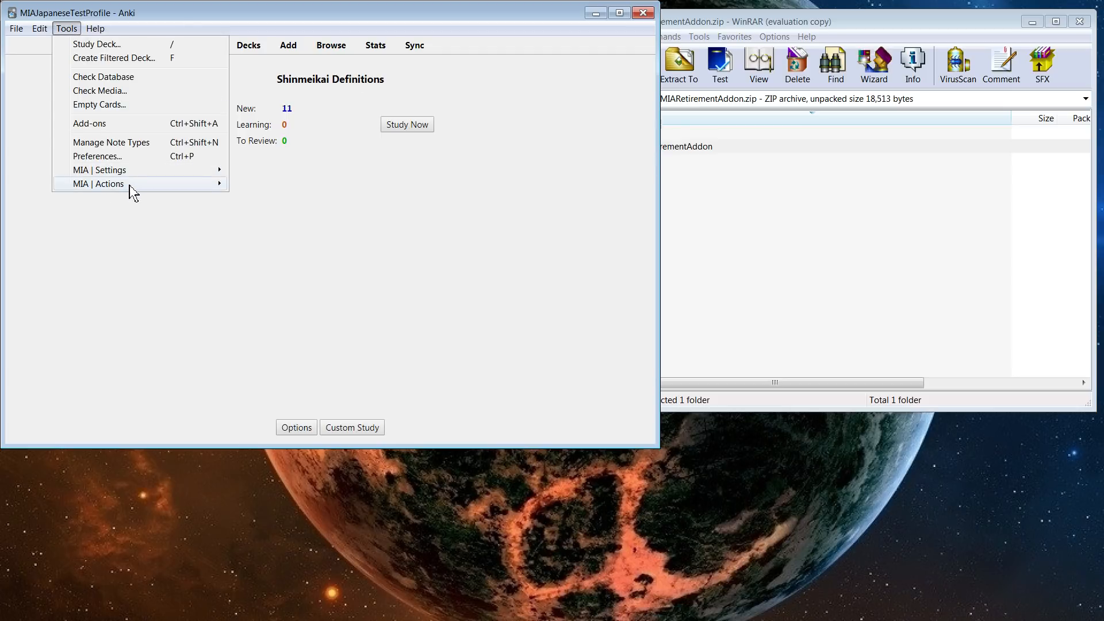
{"action": "mouse_move", "coordinate": [194, 185]}
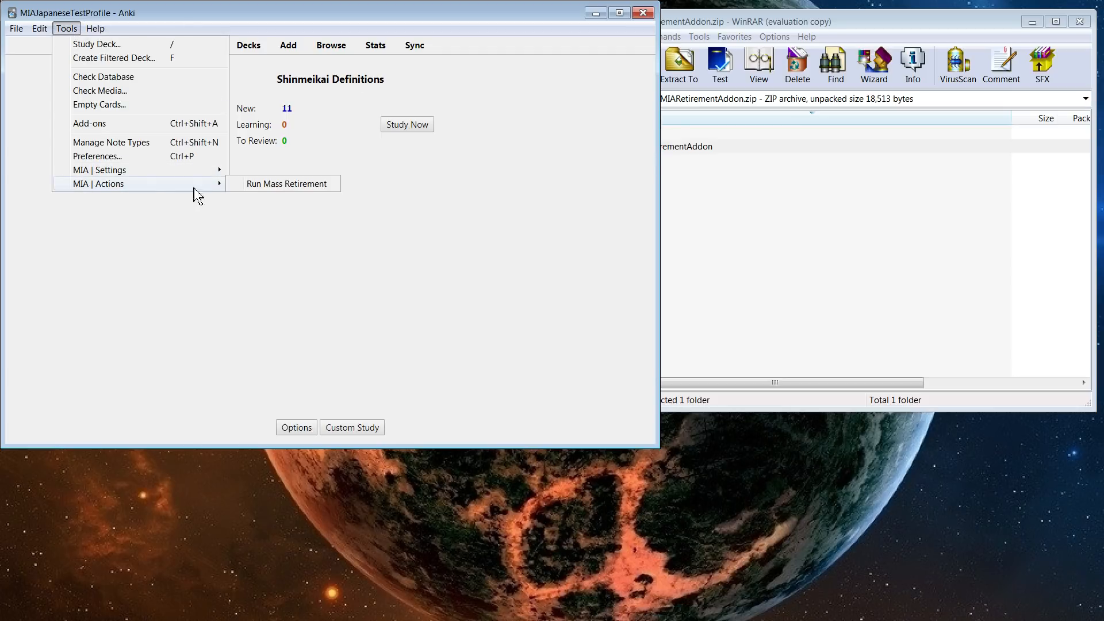
{"action": "left_click", "coordinate": [280, 184]}
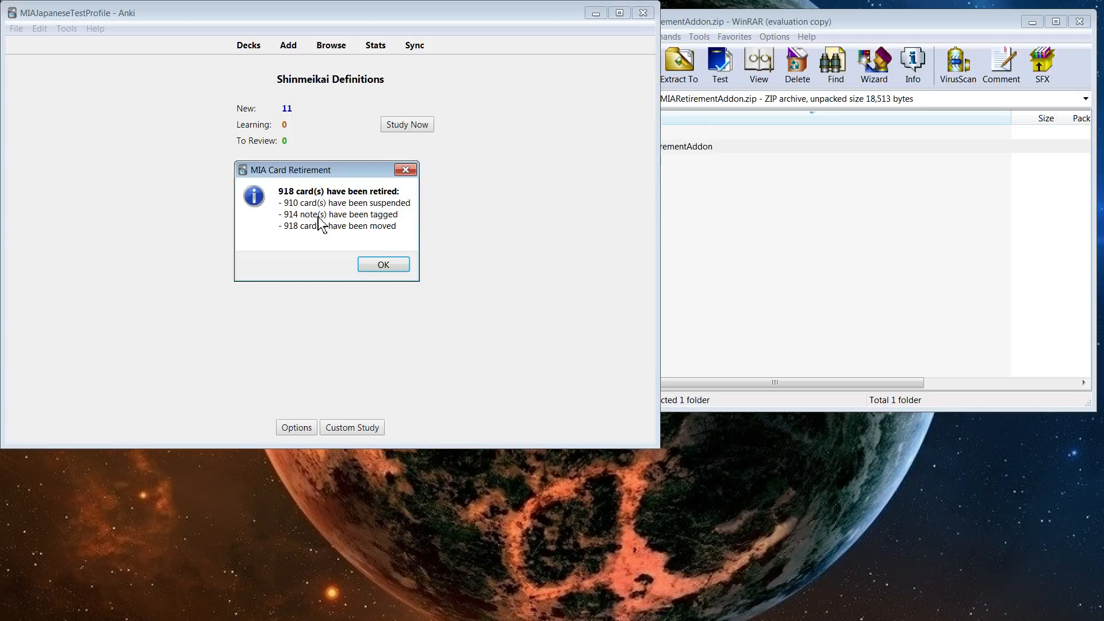
{"action": "left_click", "coordinate": [384, 265]}
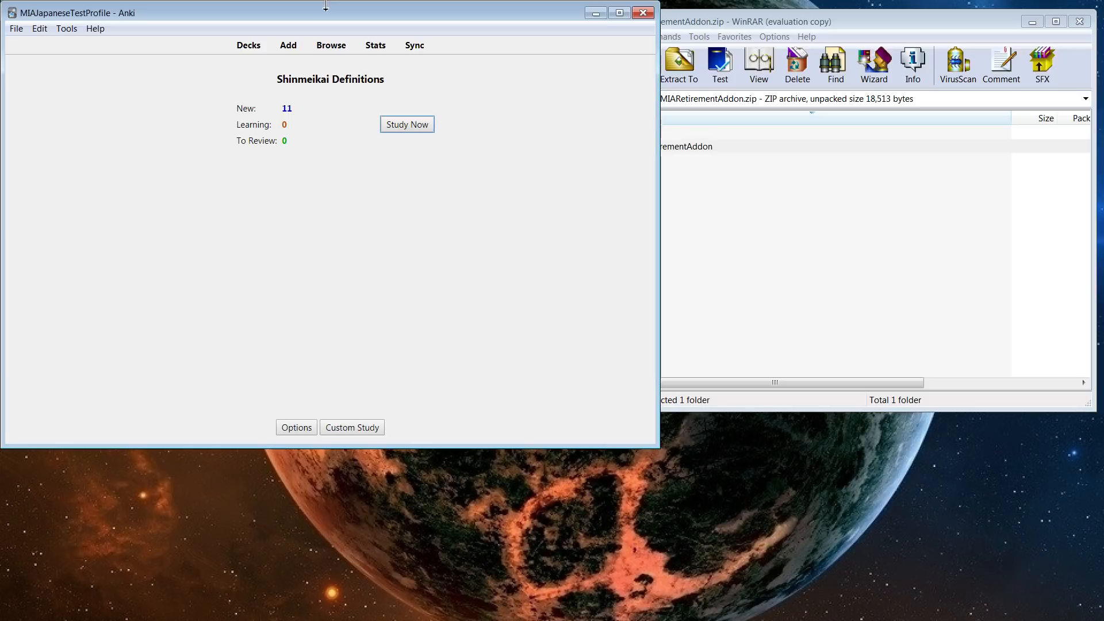
Step: Examine the cards of the Retired Heaven deck in the card browser, including the 老い card's tag, and close the browser
{"action": "left_click", "coordinate": [330, 44]}
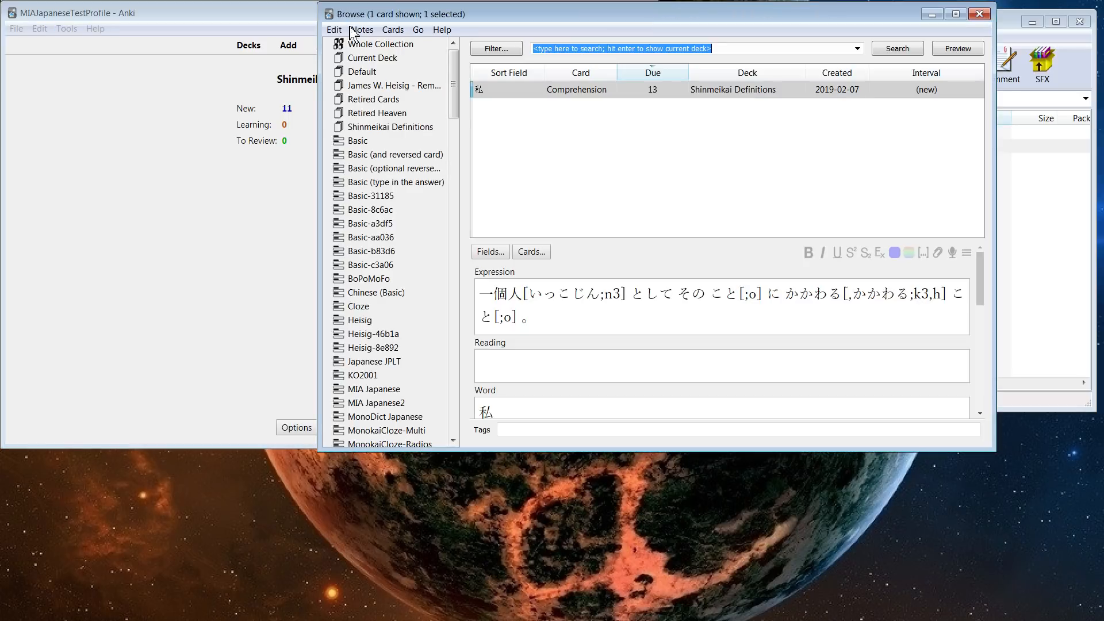
{"action": "left_click", "coordinate": [376, 113]}
{"action": "left_click", "coordinate": [926, 107]}
{"action": "scroll", "coordinate": [920, 124], "scroll_direction": "down", "scroll_amount": 5}
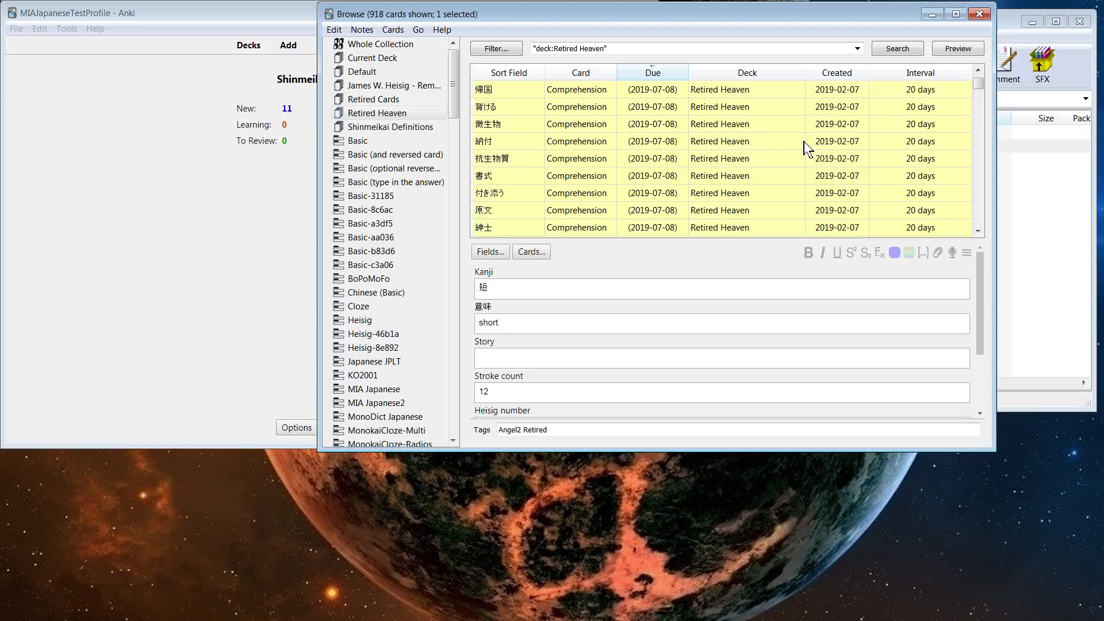
{"action": "scroll", "coordinate": [915, 140], "scroll_direction": "down", "scroll_amount": 5}
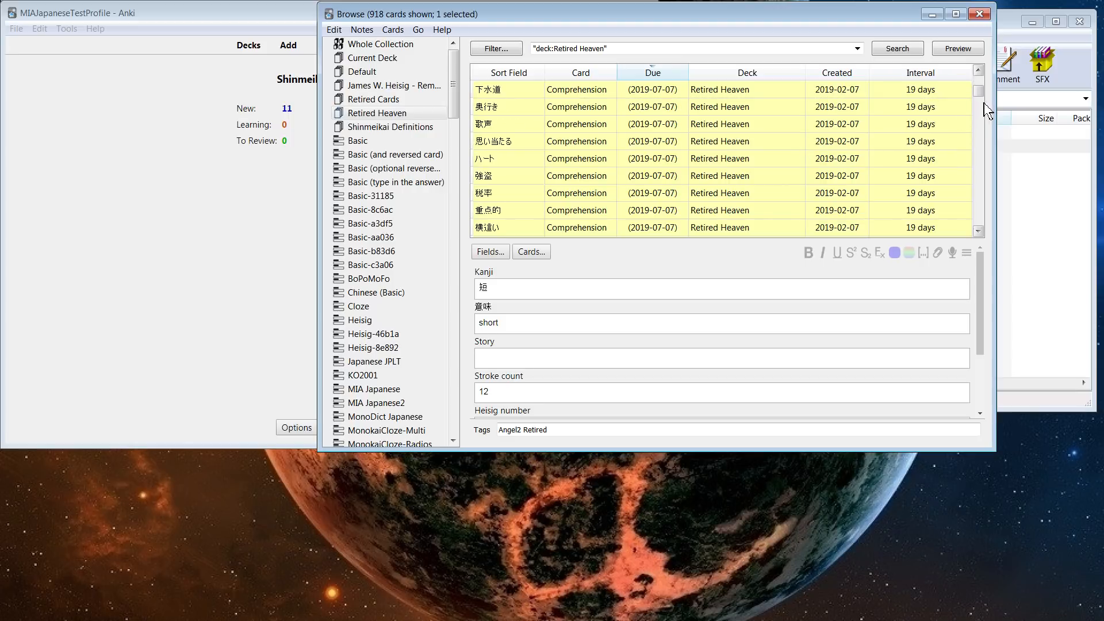
{"action": "left_click_drag", "start_coordinate": [976, 93], "coordinate": [976, 104]}
{"action": "left_click", "coordinate": [949, 138]}
{"action": "scroll", "coordinate": [951, 160], "scroll_direction": "down", "scroll_amount": 4}
{"action": "left_click", "coordinate": [942, 175]}
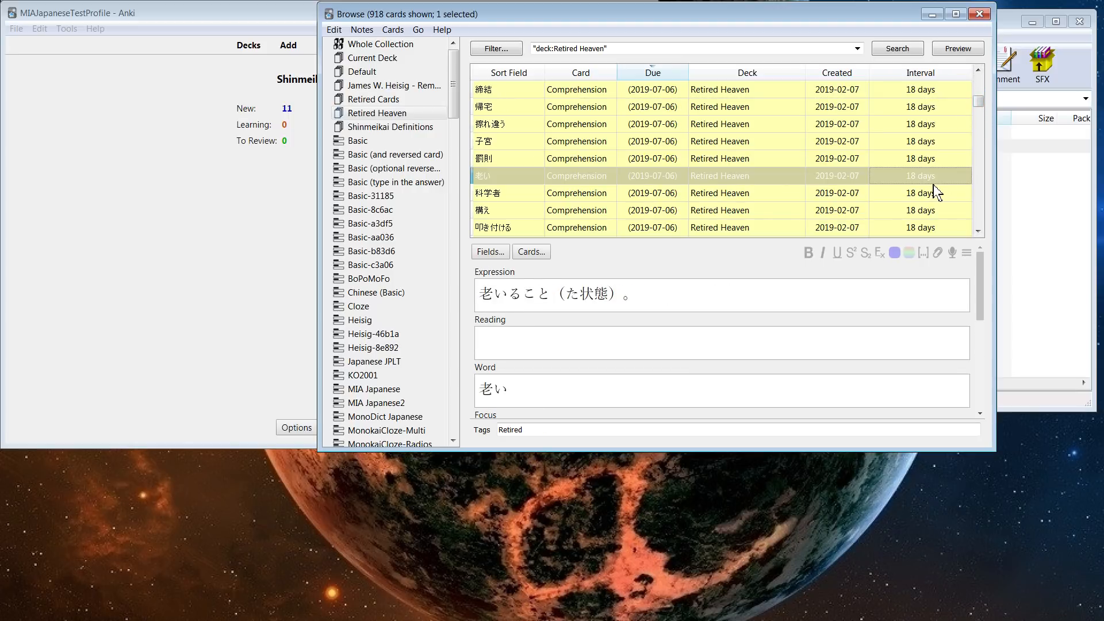
{"action": "scroll", "coordinate": [949, 214], "scroll_direction": "down", "scroll_amount": 4}
{"action": "scroll", "coordinate": [949, 201], "scroll_direction": "down", "scroll_amount": 20}
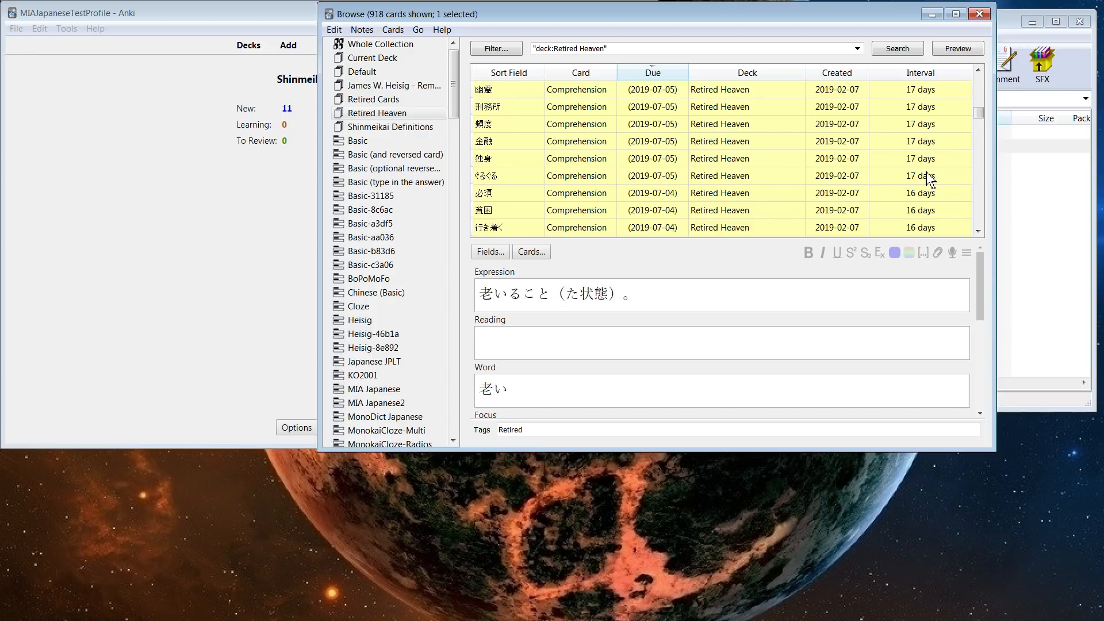
{"action": "scroll", "coordinate": [936, 172], "scroll_direction": "down", "scroll_amount": 20}
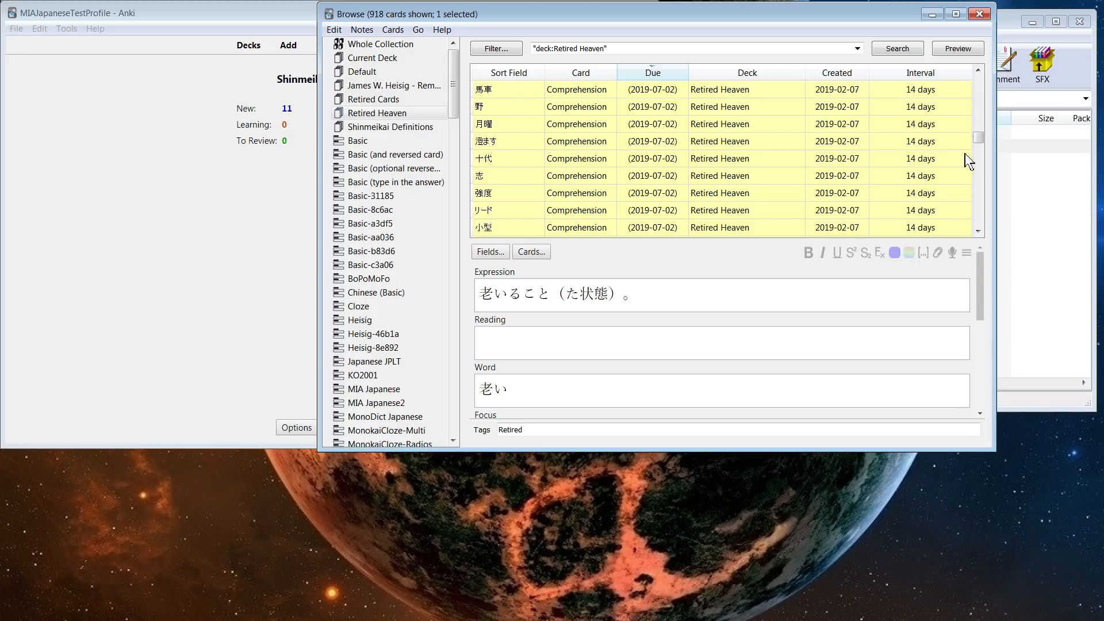
{"action": "scroll", "coordinate": [807, 192], "scroll_direction": "down", "scroll_amount": 6}
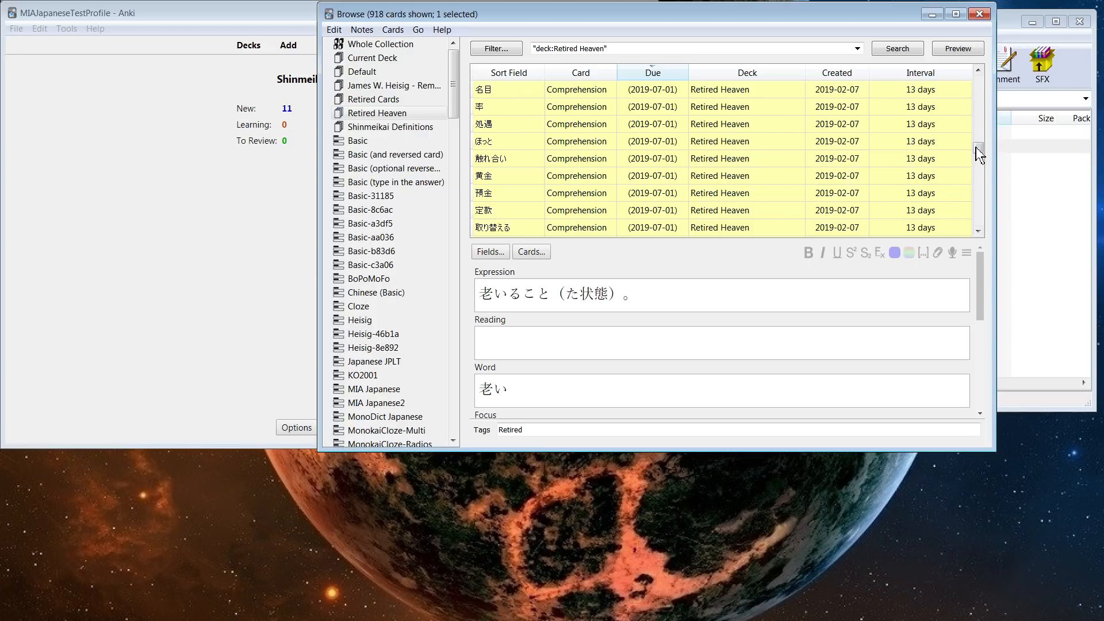
{"action": "left_click_drag", "start_coordinate": [978, 150], "coordinate": [979, 36]}
{"action": "left_click", "coordinate": [979, 13]}
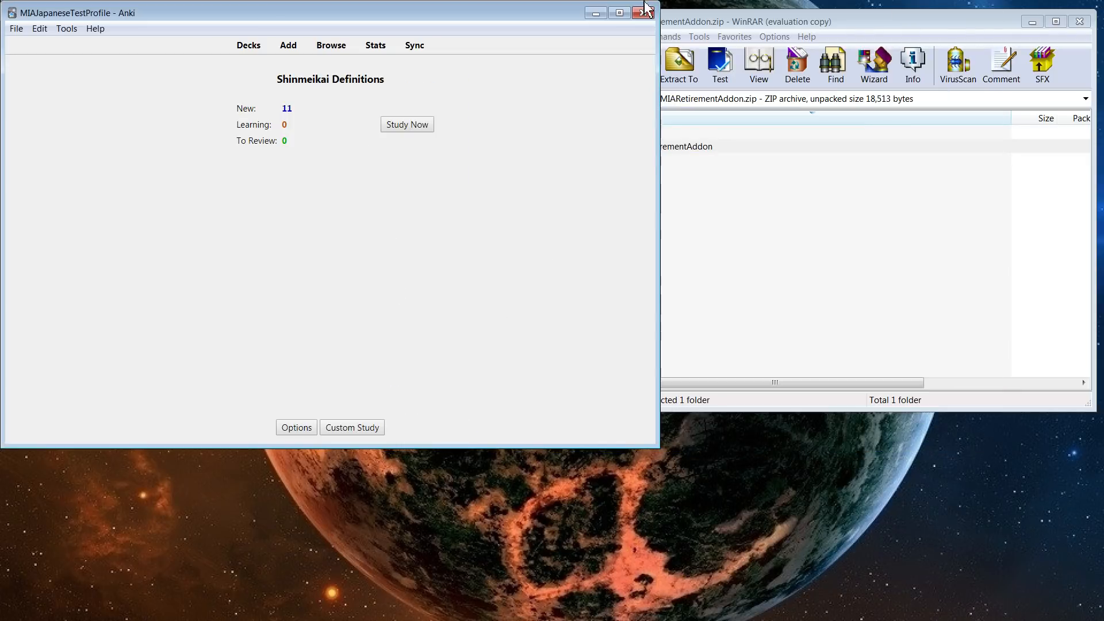
Step: Undo the mass card retirement and check the Shinmeikai Definitions and Retired Heaven decks in the card browser
{"action": "left_click", "coordinate": [40, 28]}
{"action": "left_click", "coordinate": [51, 42]}
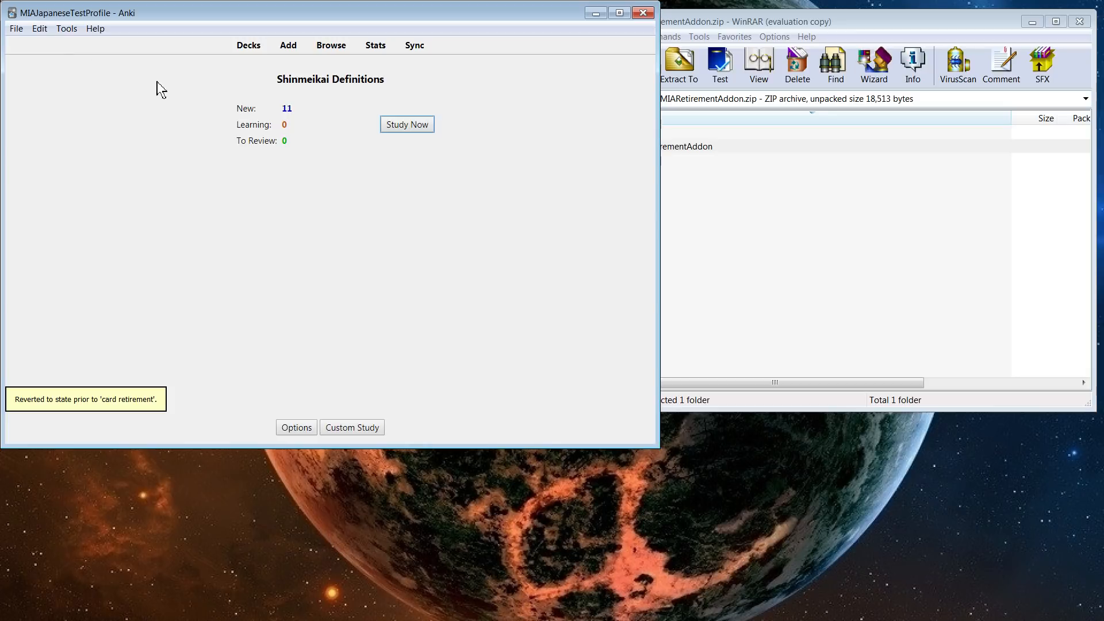
{"action": "left_click", "coordinate": [332, 46]}
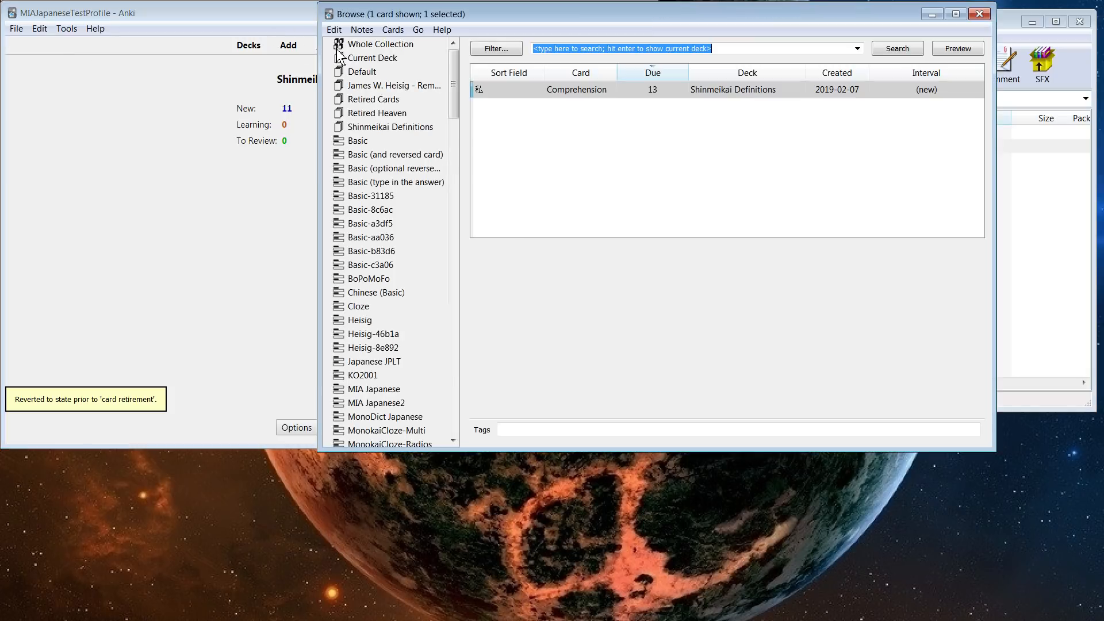
{"action": "left_click", "coordinate": [376, 112]}
{"action": "left_click", "coordinate": [390, 126]}
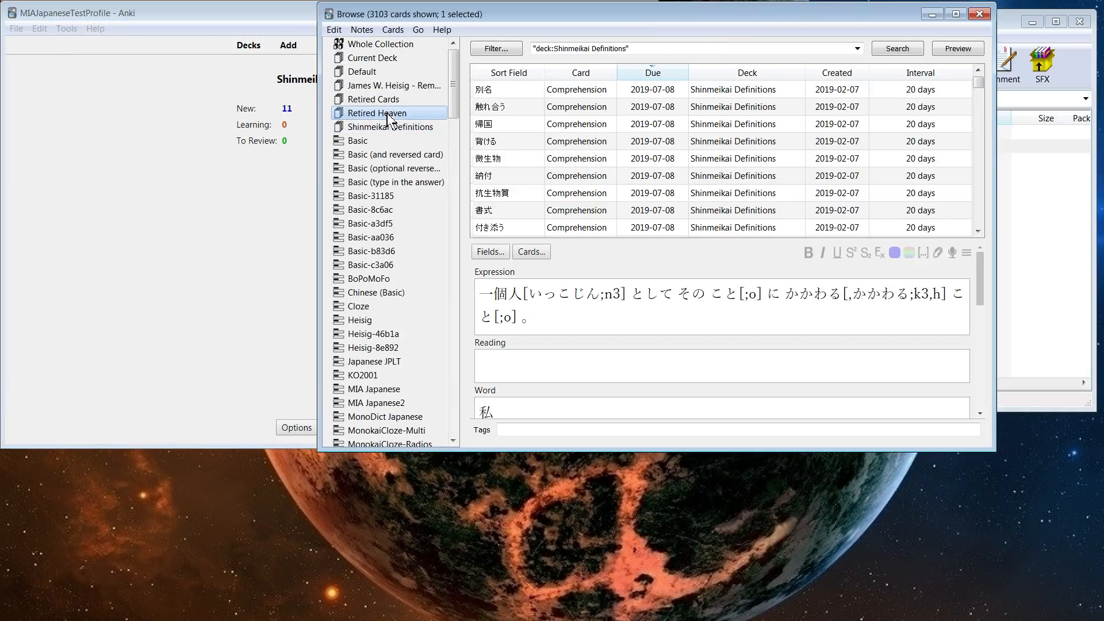
{"action": "left_click", "coordinate": [388, 115]}
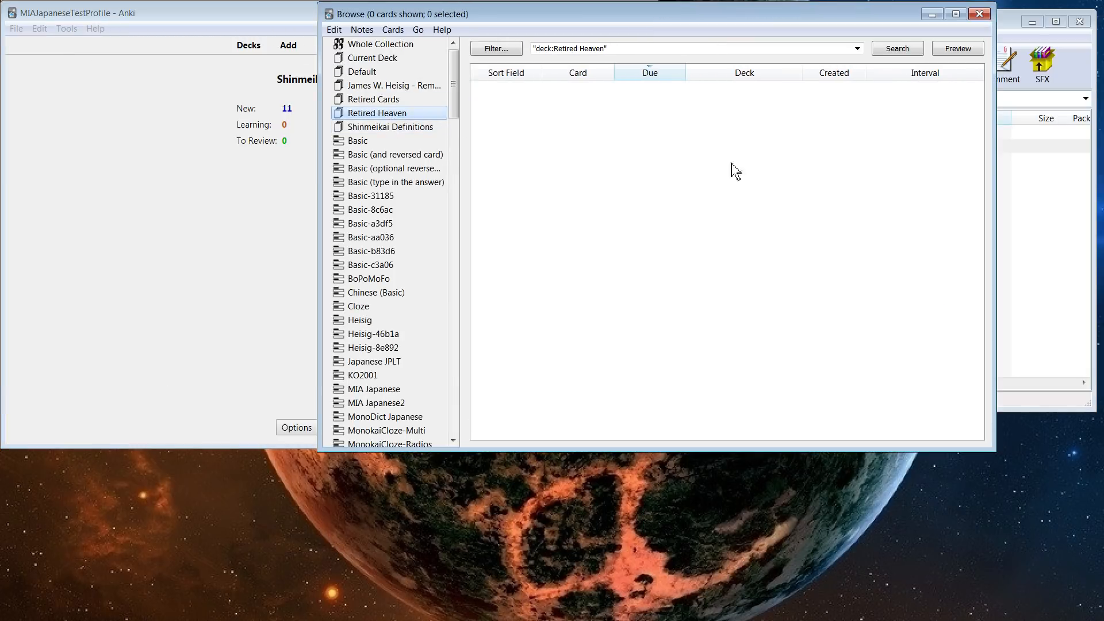
{"action": "left_click", "coordinate": [980, 14]}
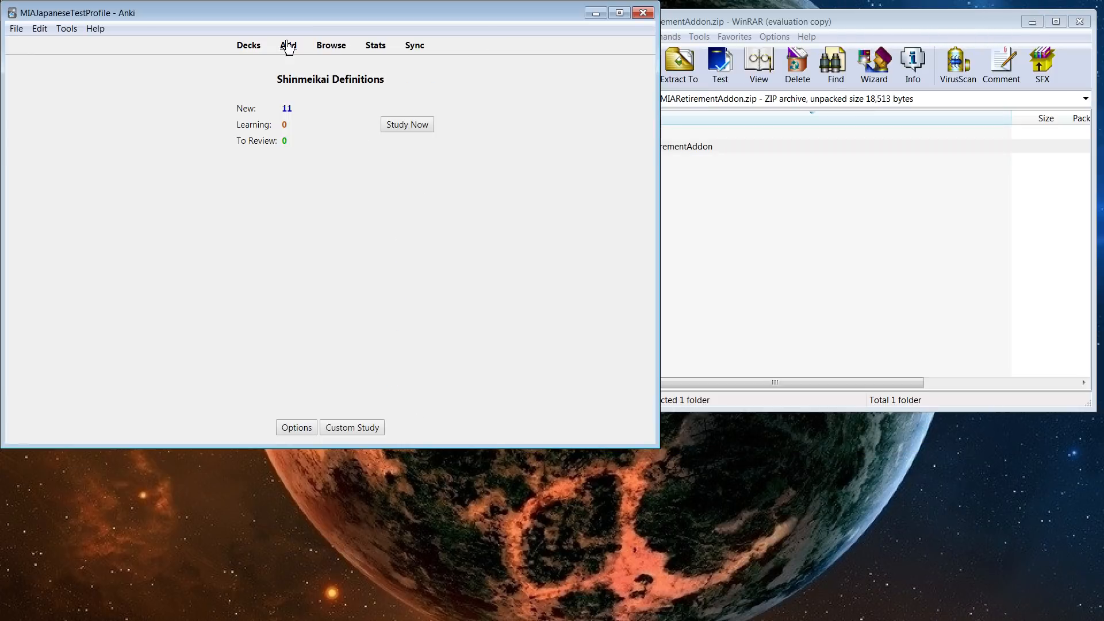
Step: Turn off Real-time Notifications and Mass Retirement Notifications in the add-on's retirement settings and apply them
{"action": "left_click", "coordinate": [67, 29]}
{"action": "mouse_move", "coordinate": [155, 183]}
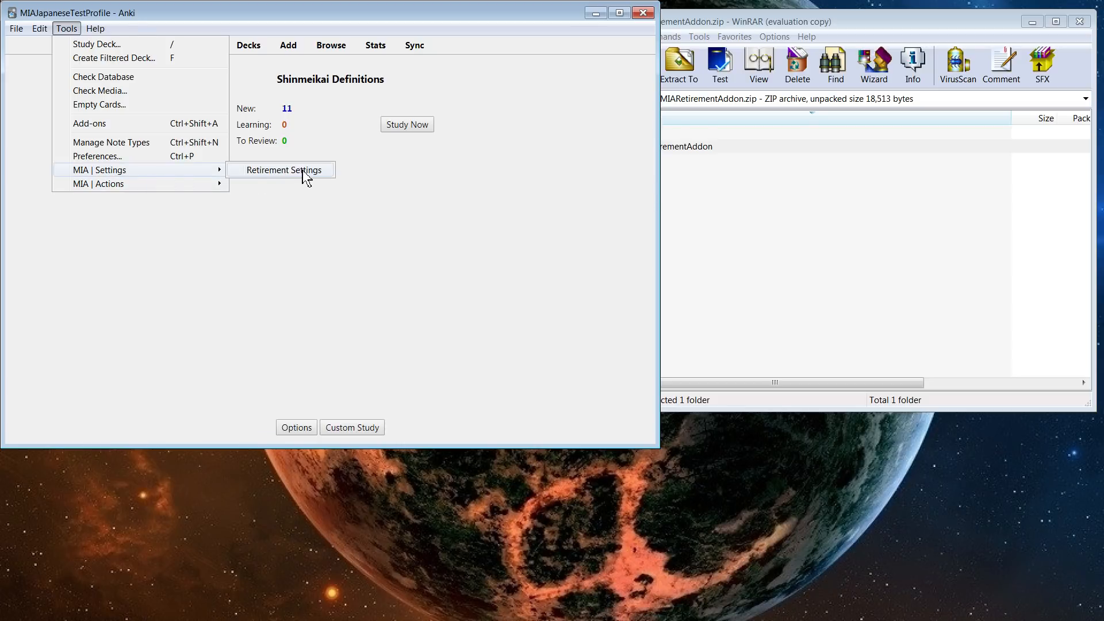
{"action": "left_click", "coordinate": [305, 170]}
{"action": "left_click", "coordinate": [394, 238]}
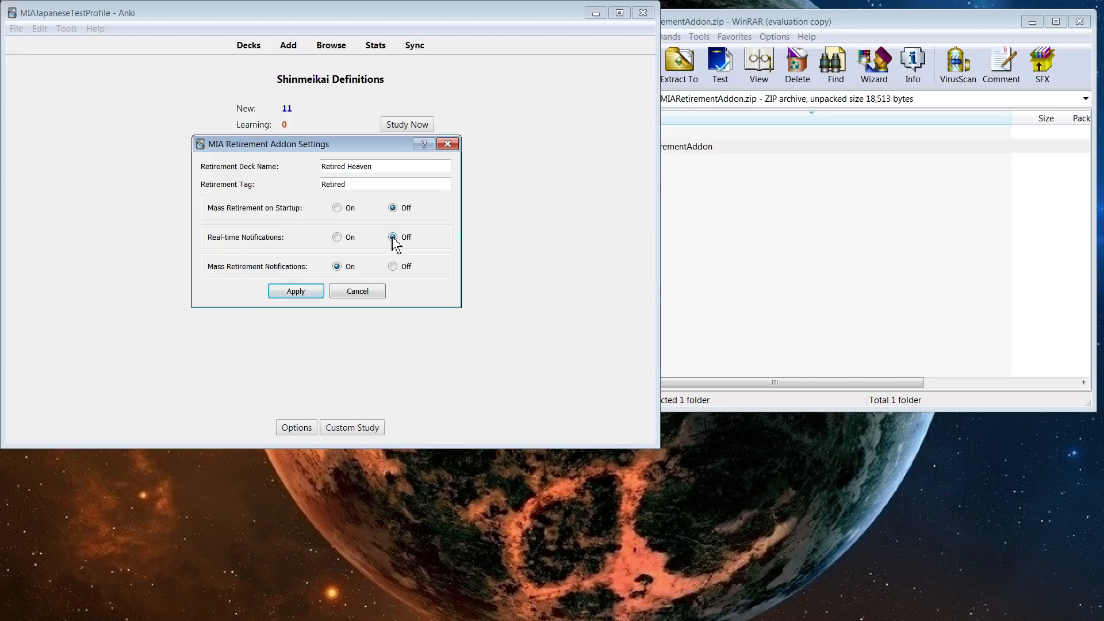
{"action": "left_click", "coordinate": [393, 266]}
{"action": "left_click", "coordinate": [305, 295]}
Step: Run Mass Retirement with its notifications off and undo the card retirement
{"action": "left_click", "coordinate": [68, 28]}
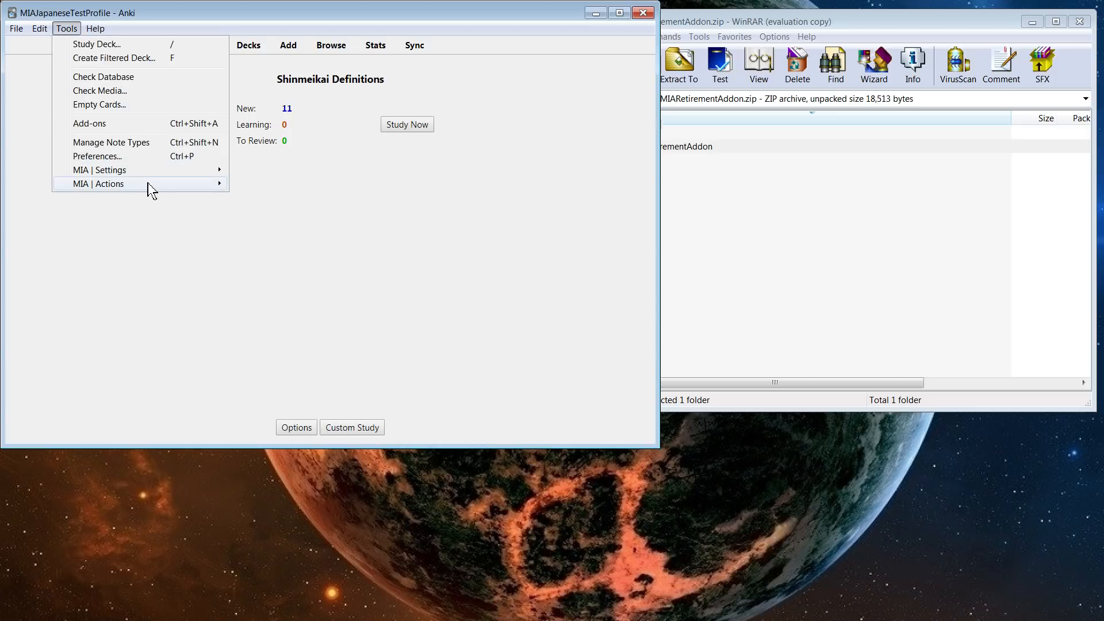
{"action": "mouse_move", "coordinate": [186, 190]}
{"action": "left_click", "coordinate": [297, 184]}
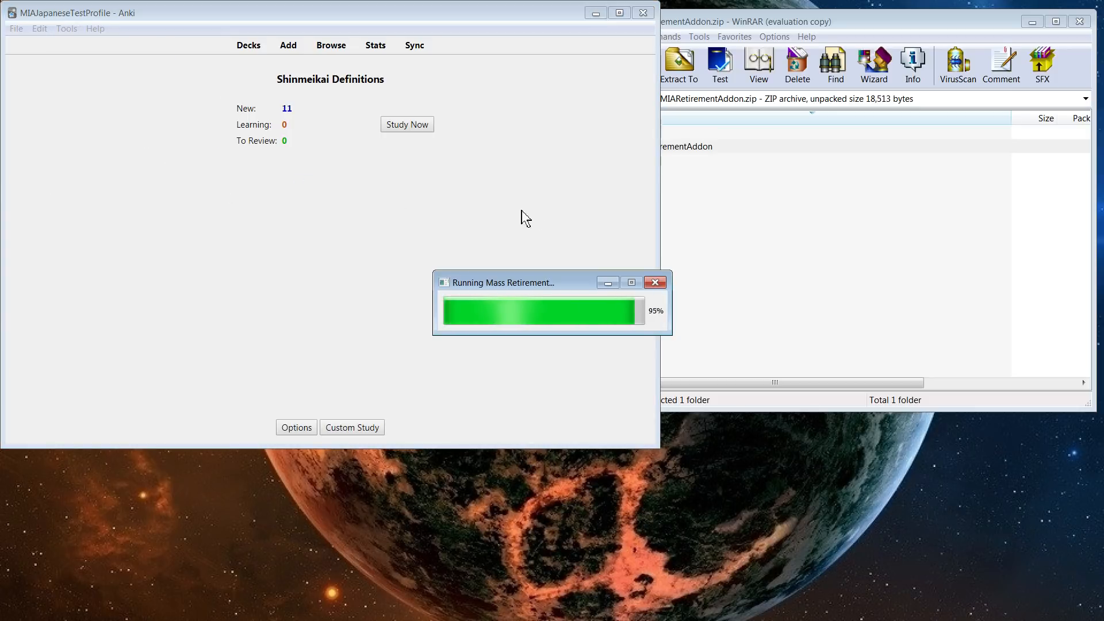
{"action": "left_click", "coordinate": [40, 29]}
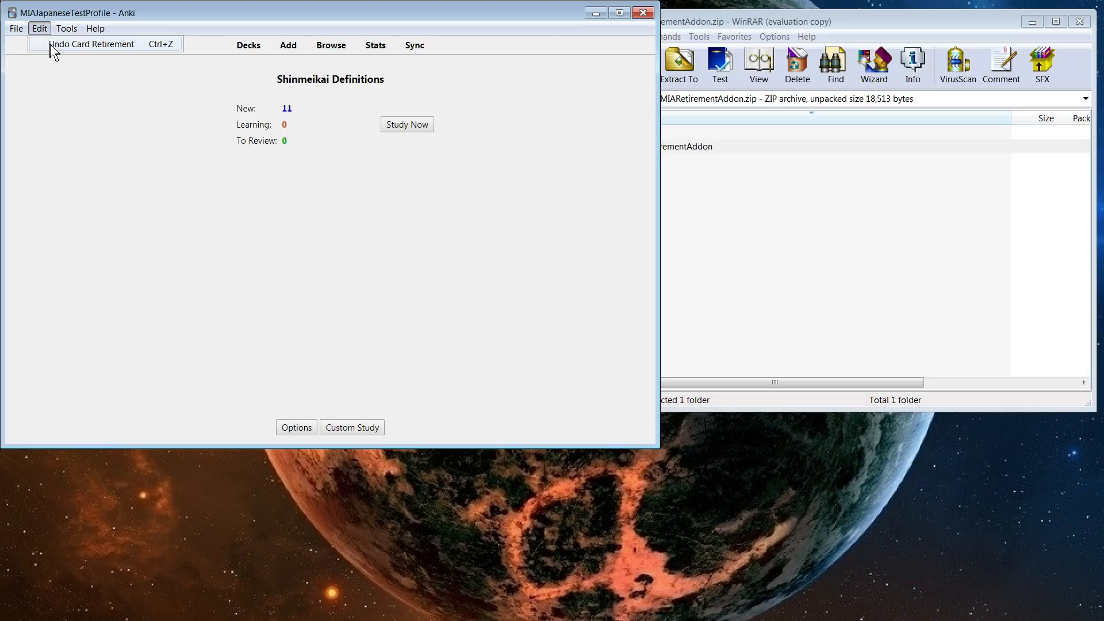
{"action": "left_click", "coordinate": [50, 45]}
Step: Switch Mass Retirement on Startup to On in the add-on's retirement settings
{"action": "left_click", "coordinate": [67, 29]}
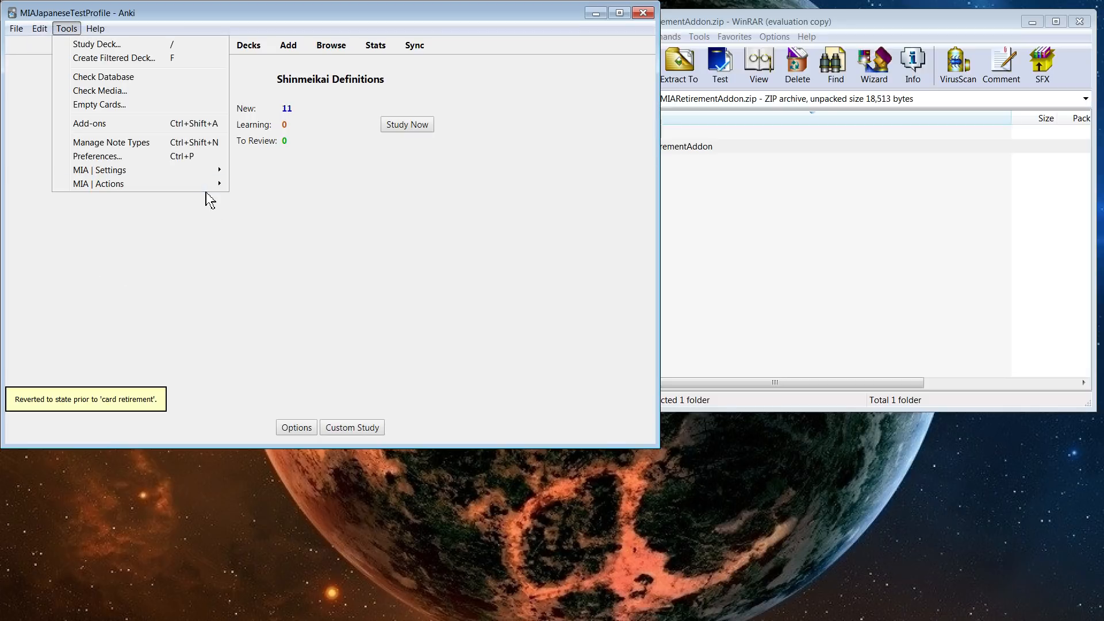
{"action": "mouse_move", "coordinate": [209, 173]}
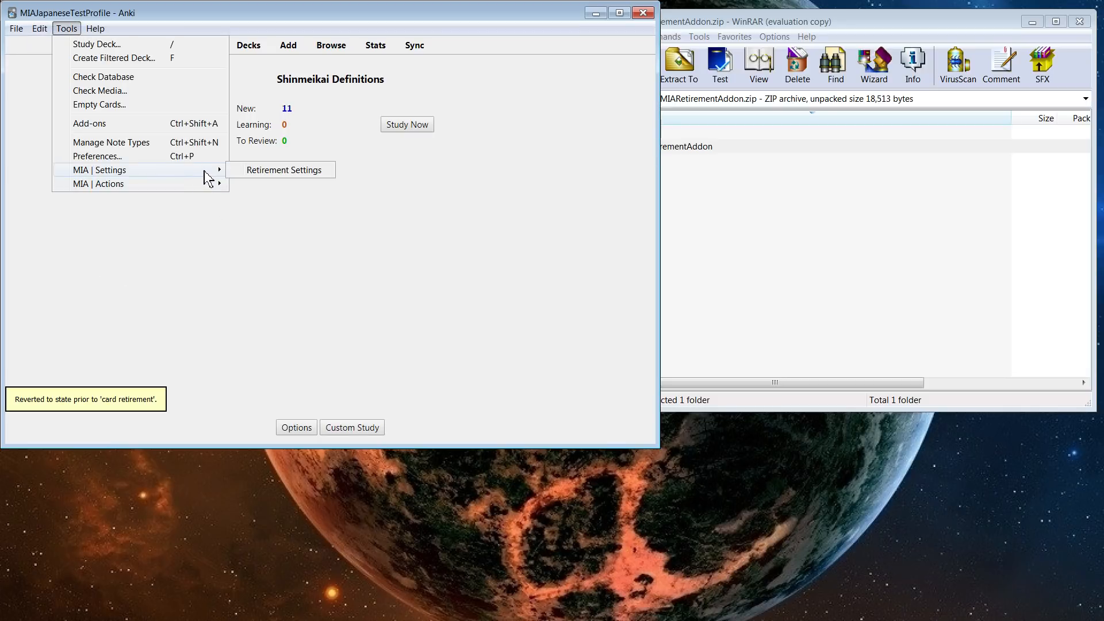
{"action": "left_click", "coordinate": [280, 170]}
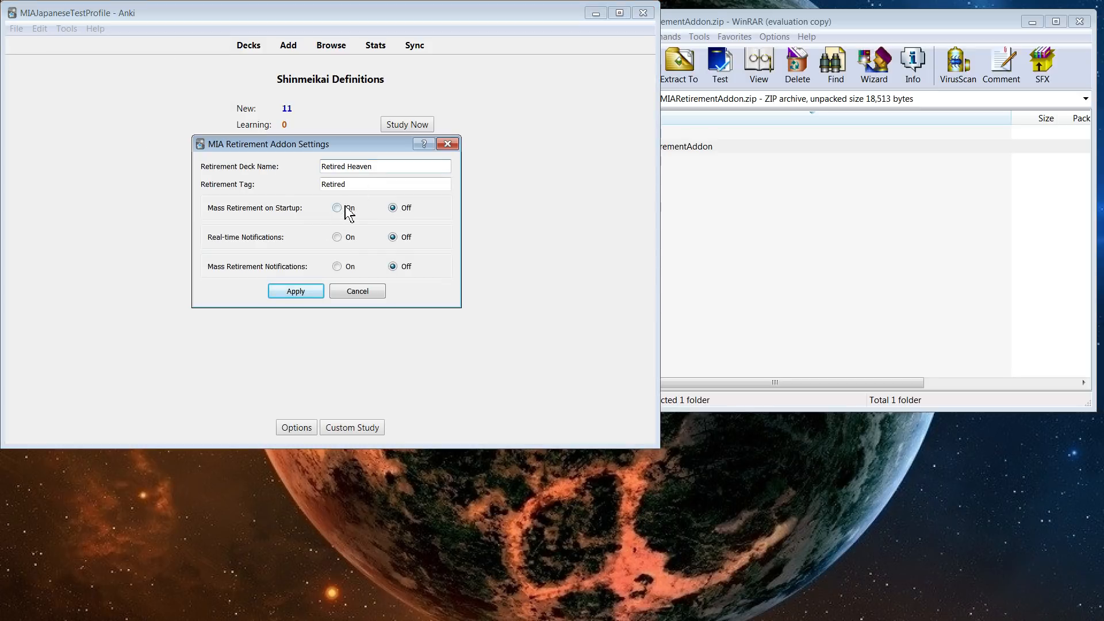
{"action": "left_click", "coordinate": [337, 209]}
{"action": "left_click_drag", "start_coordinate": [272, 139], "coordinate": [286, 170]}
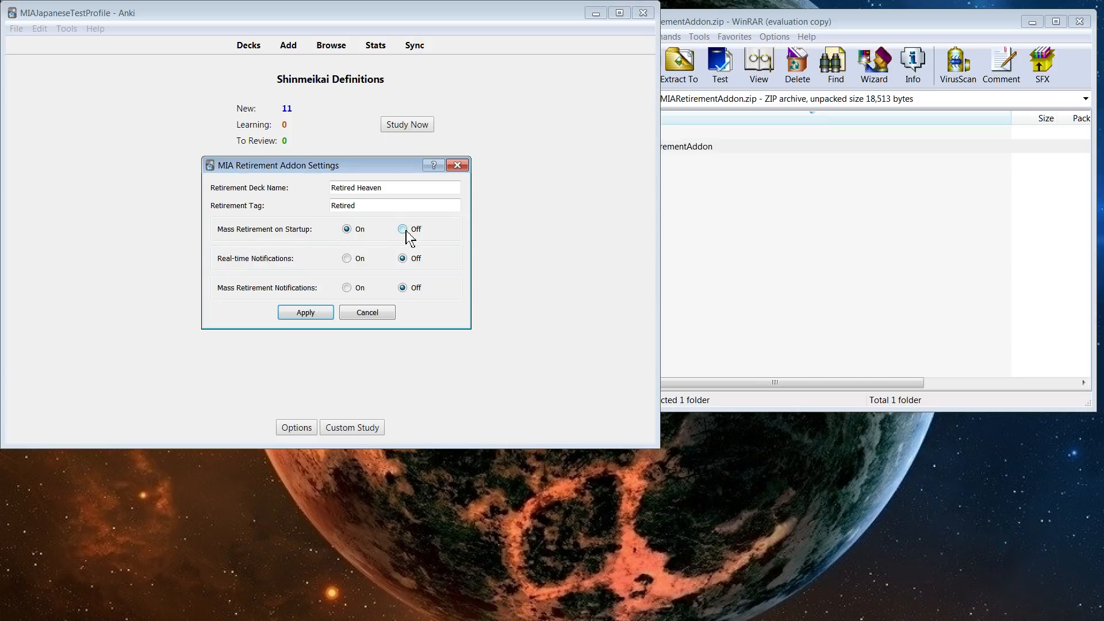
{"action": "left_click", "coordinate": [66, 28]}
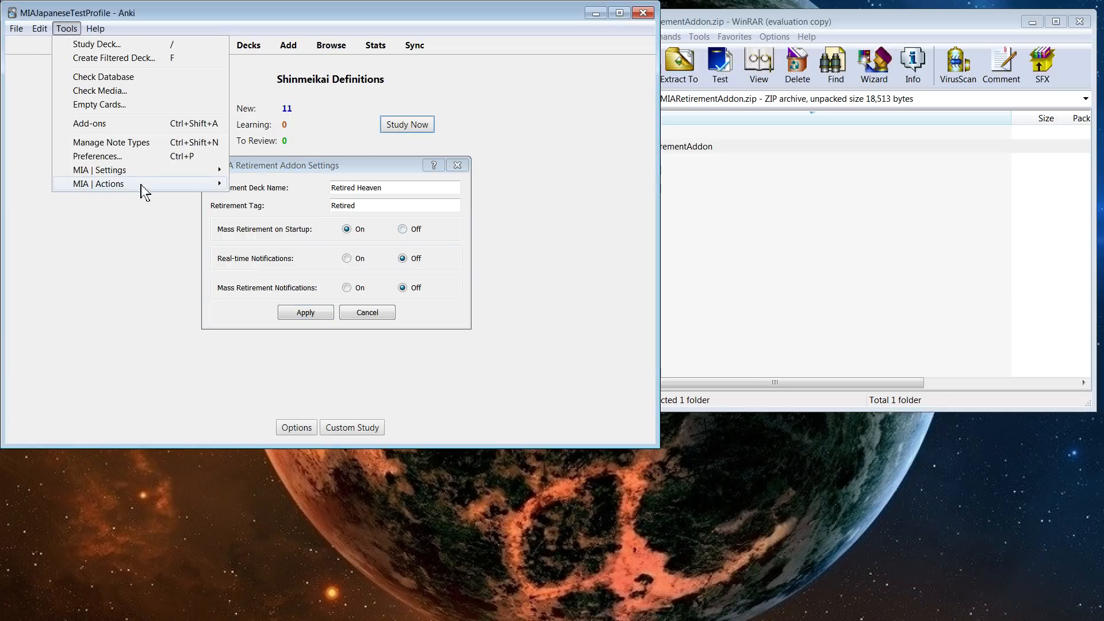
{"action": "mouse_move", "coordinate": [203, 185]}
{"action": "left_click", "coordinate": [451, 184]}
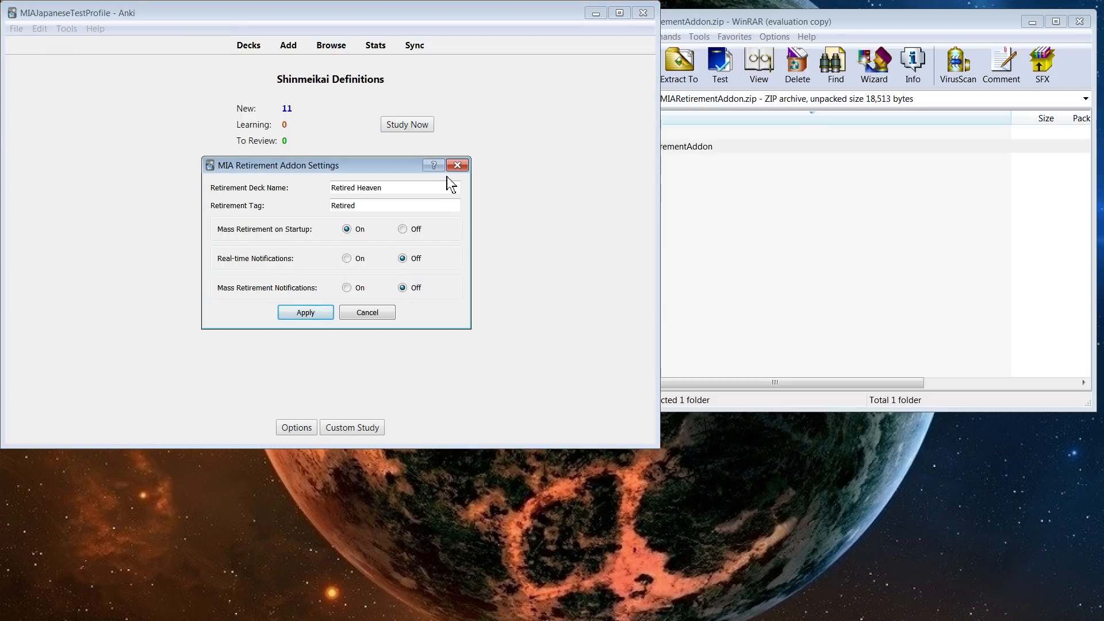